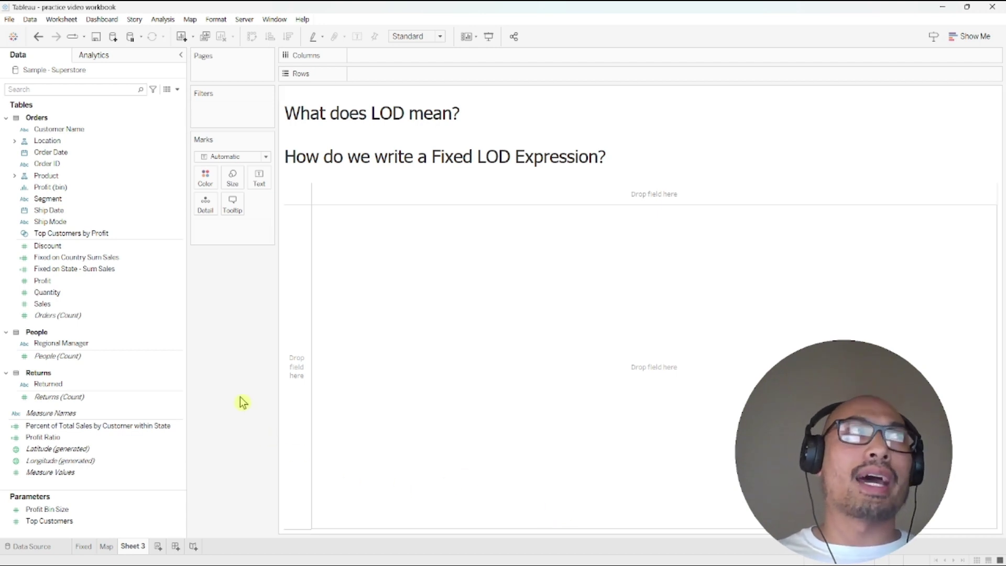
# Open the underlying data of the Sample - Superstore source, then enlarge and reposition the window to show more Orders columns
pyautogui.click(168, 91)
pyautogui.moveTo(441, 146); pyautogui.dragTo(356, 117)
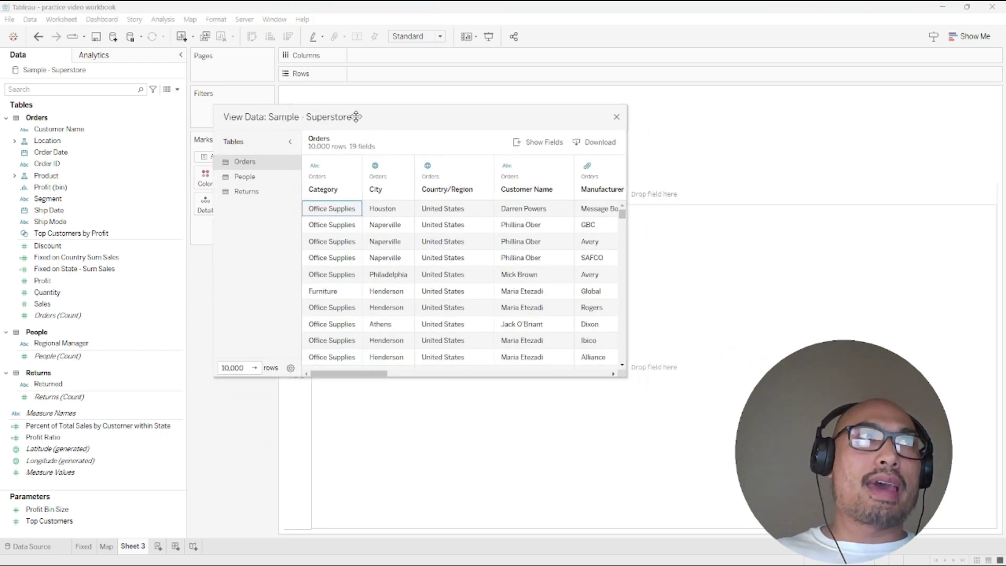
pyautogui.moveTo(627, 377); pyautogui.dragTo(891, 495)
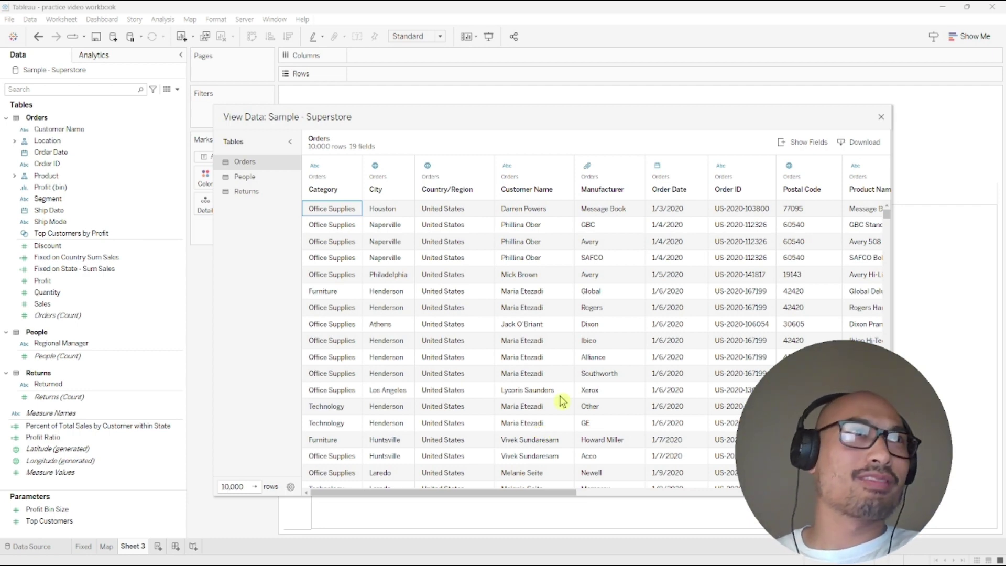
pyautogui.moveTo(611, 117); pyautogui.dragTo(485, 64)
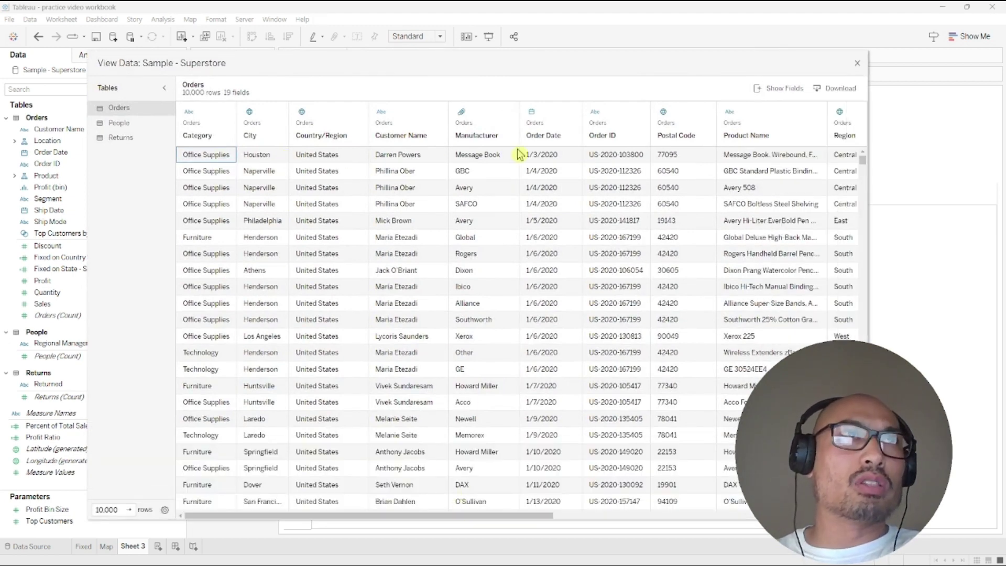
# Examine the Order ID column to see which orders span one row or several rows, and close the data view
pyautogui.click(605, 136)
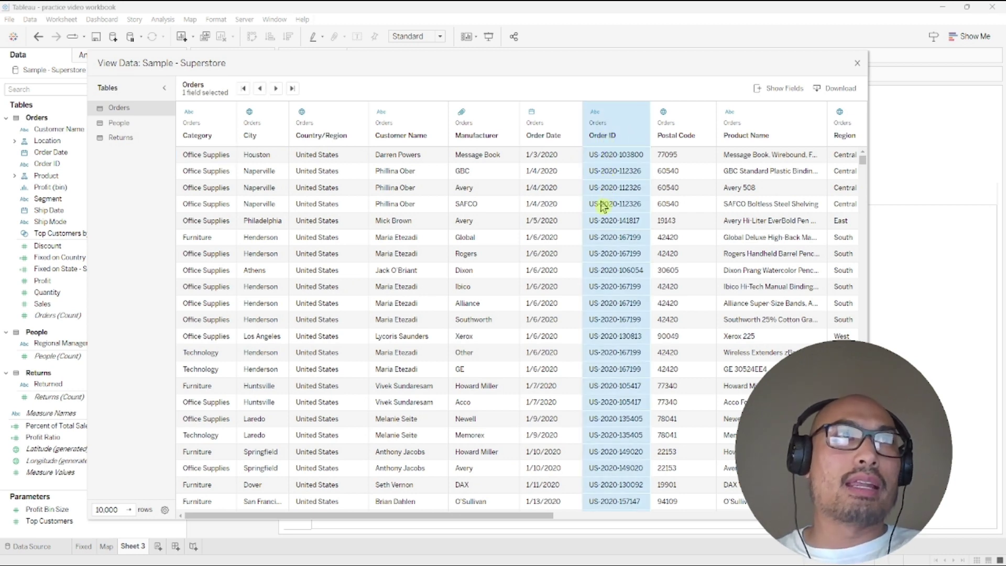
pyautogui.moveTo(606, 173); pyautogui.dragTo(609, 209)
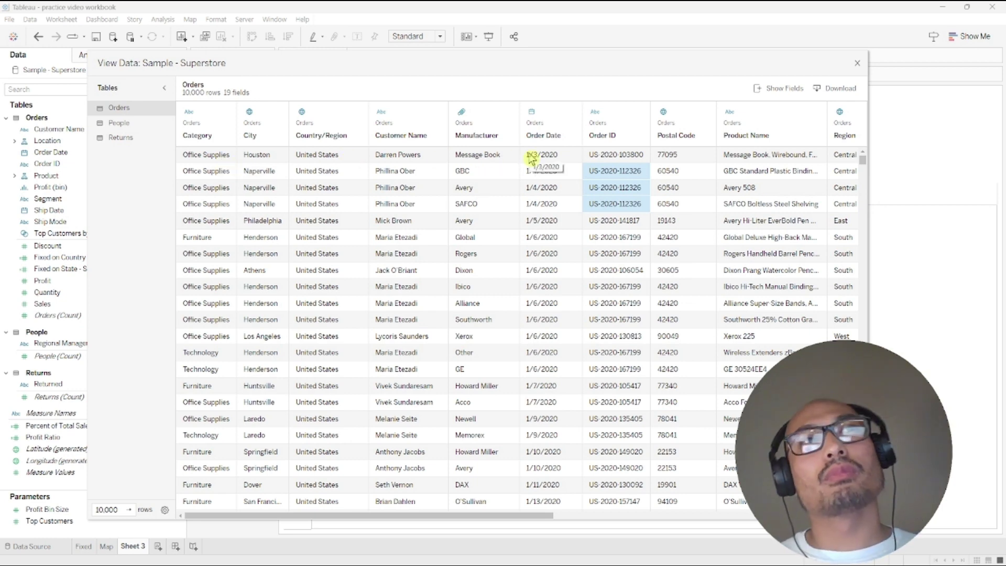
pyautogui.click(627, 158)
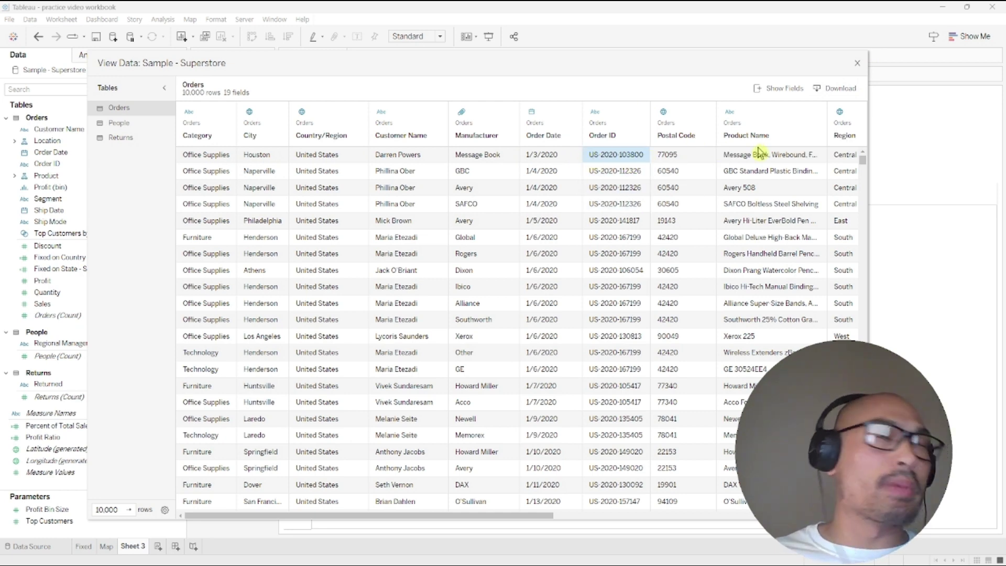
pyautogui.click(857, 63)
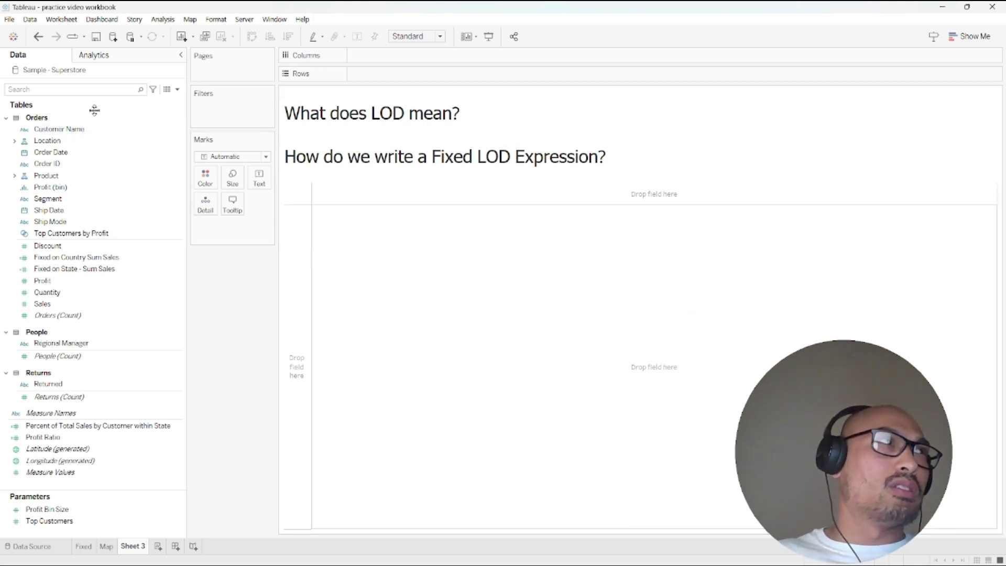
# Find the State/Province and Customer Name fields and place them on Rows, with State/Province first
pyautogui.click(92, 93)
pyautogui.write('state')
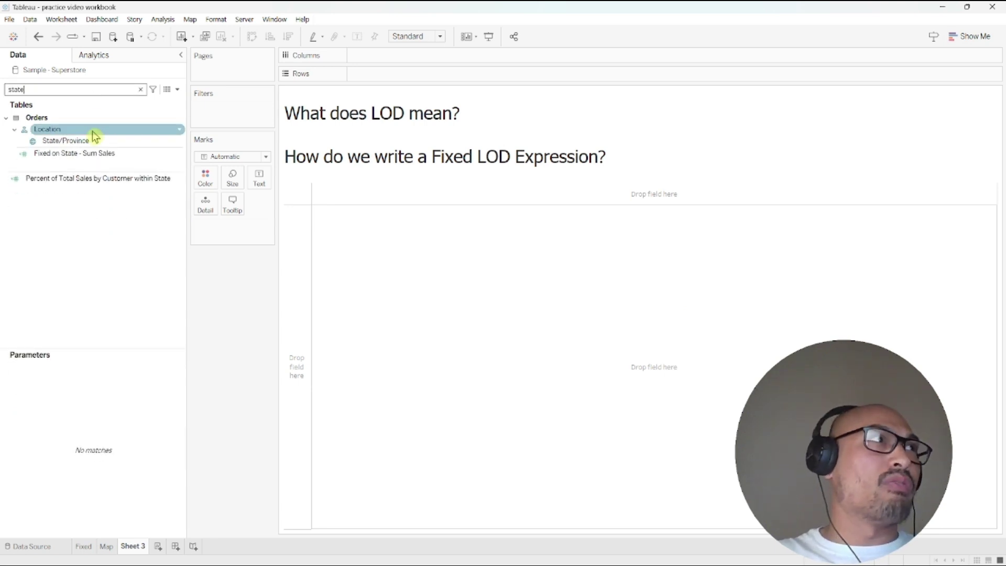
pyautogui.moveTo(93, 138); pyautogui.dragTo(399, 78)
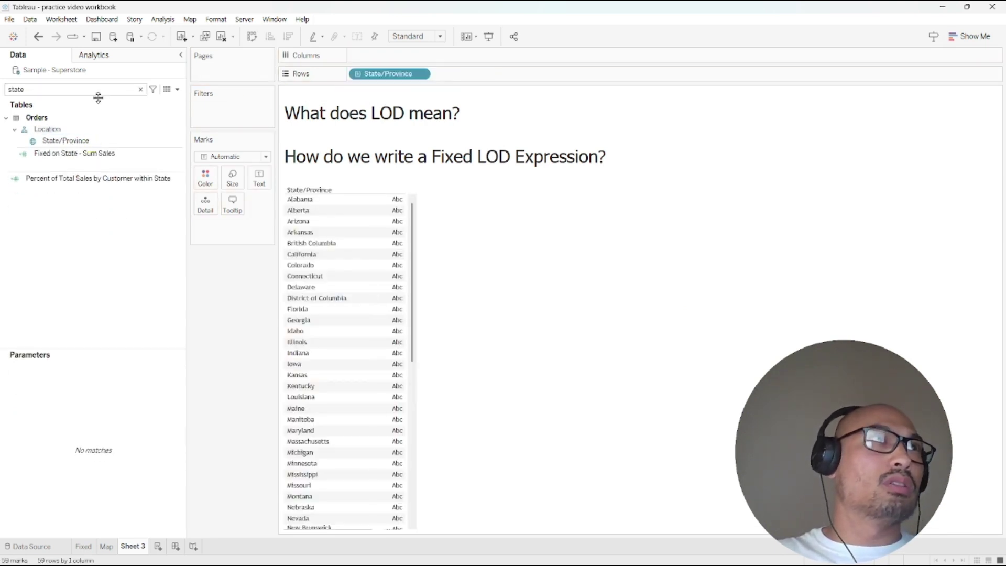
pyautogui.doubleClick(52, 90)
pyautogui.write('customer')
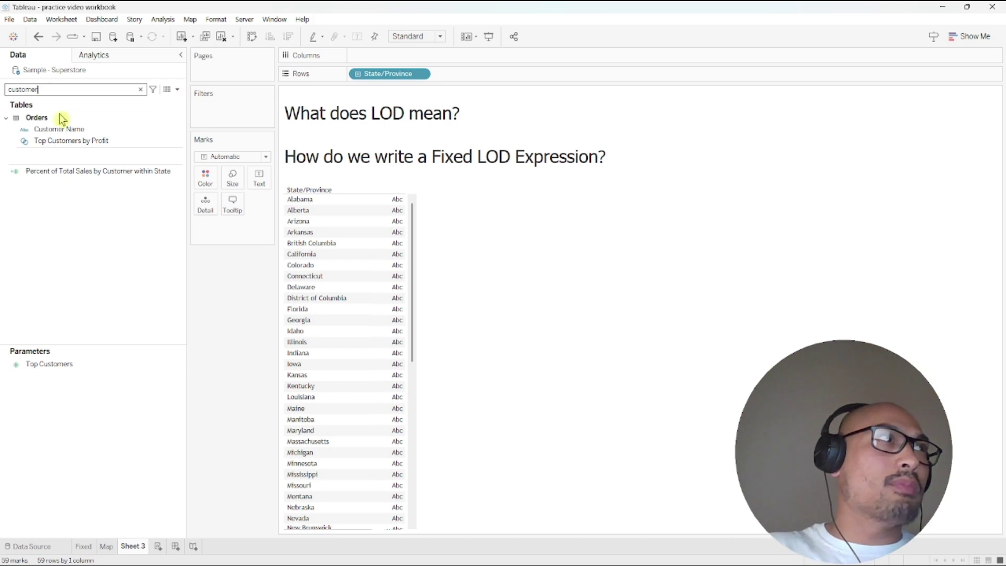
pyautogui.moveTo(58, 129); pyautogui.dragTo(472, 78)
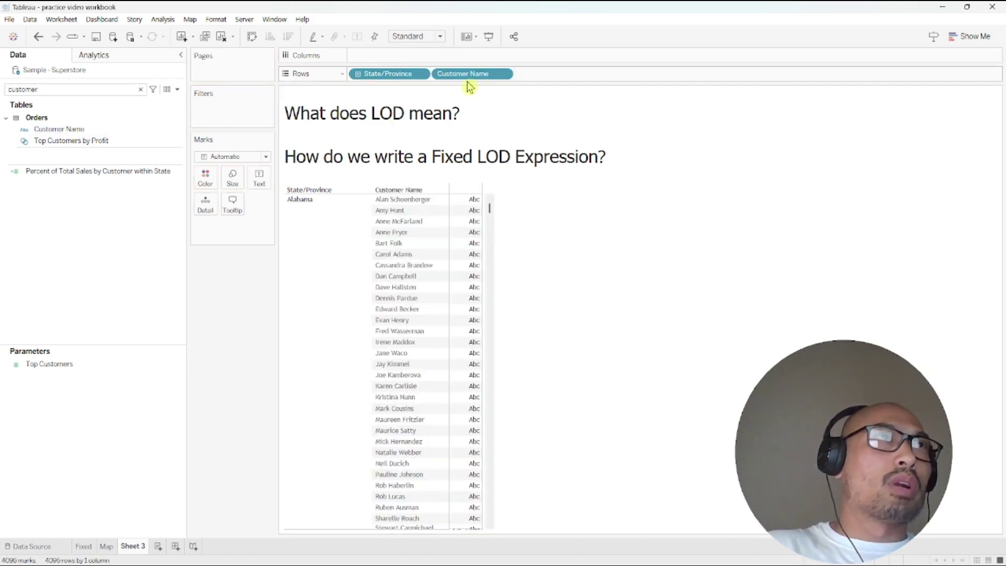
# Find the Country/Region field and filter the sheet by it to include only Canada
pyautogui.doubleClick(56, 89)
pyautogui.write('countr')
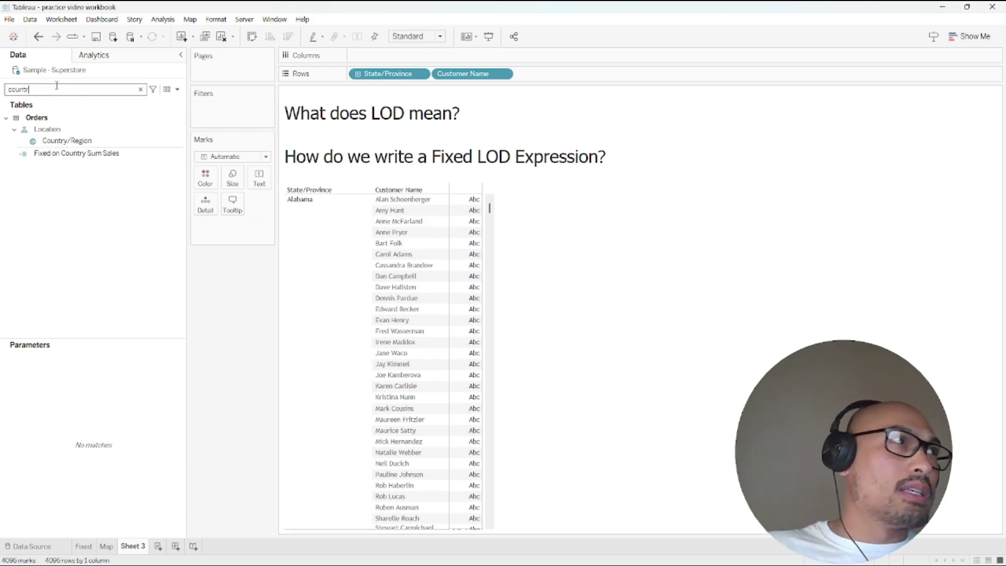
pyautogui.click(74, 144)
pyautogui.moveTo(76, 147); pyautogui.dragTo(230, 107)
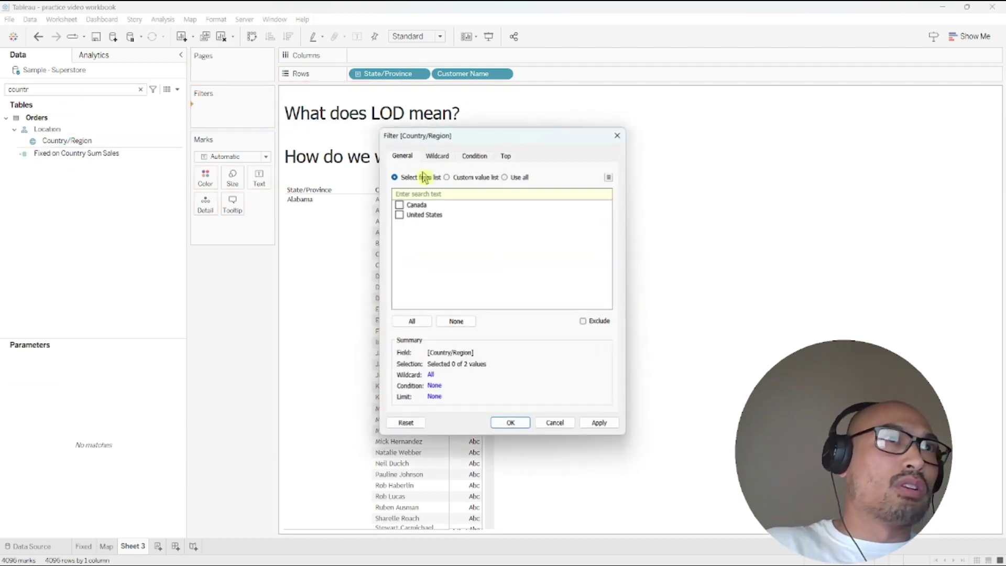
pyautogui.click(400, 205)
pyautogui.click(511, 423)
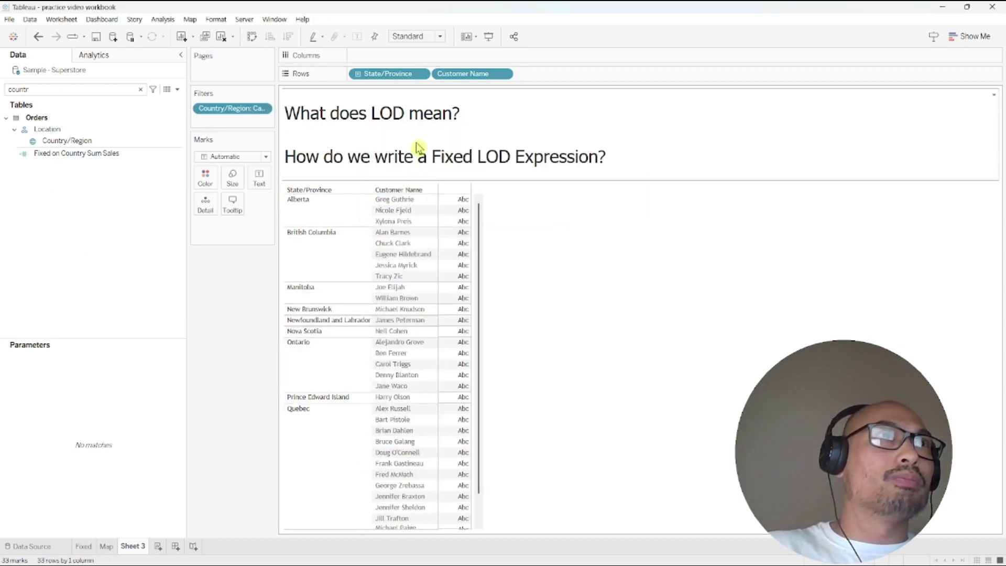
# Edit the sheet title to run on one line as "What does LOD mean? How do we write a Fixed LOD Expression?"
pyautogui.doubleClick(402, 140)
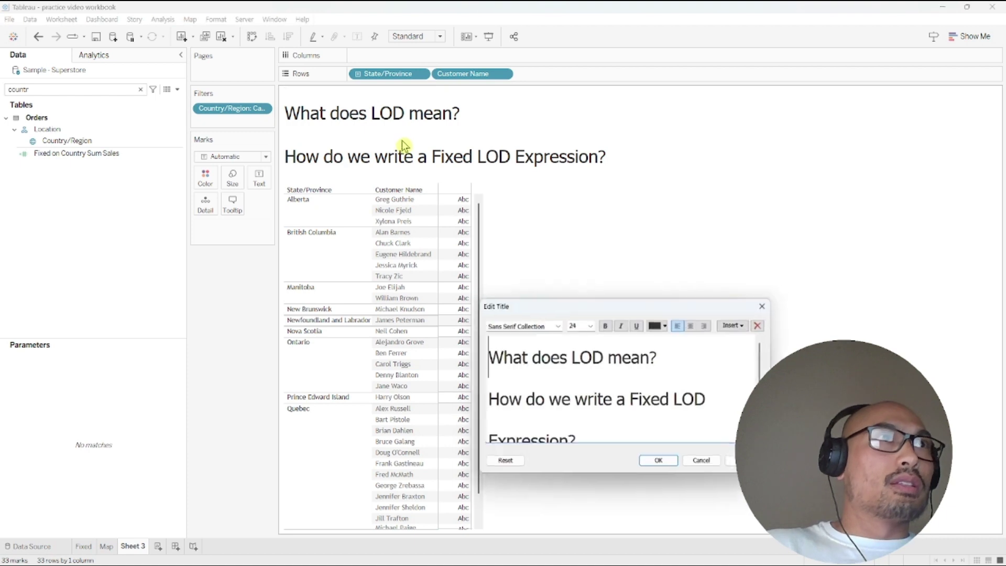
pyautogui.click(487, 401)
pyautogui.press('BackSpace')
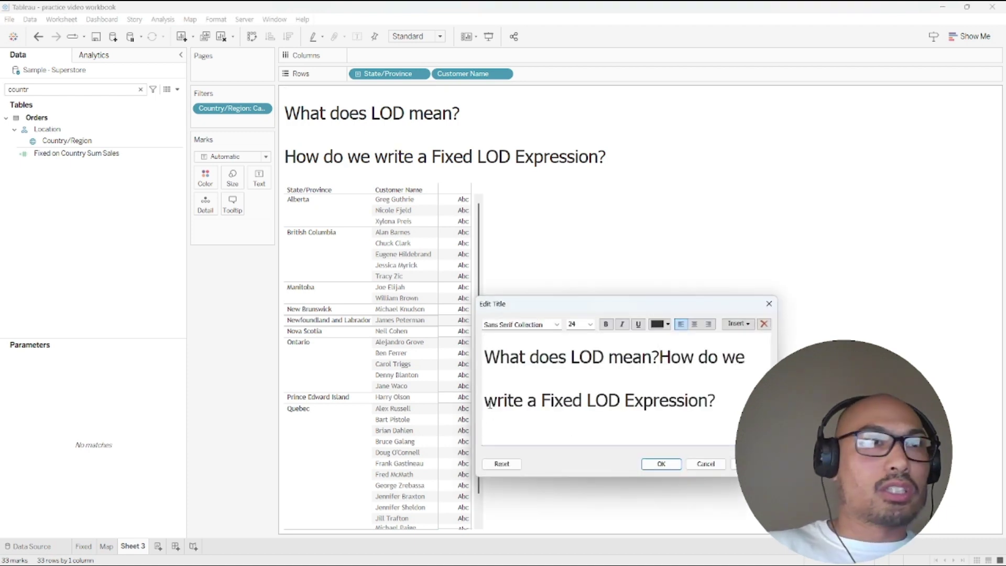
pyautogui.click(661, 464)
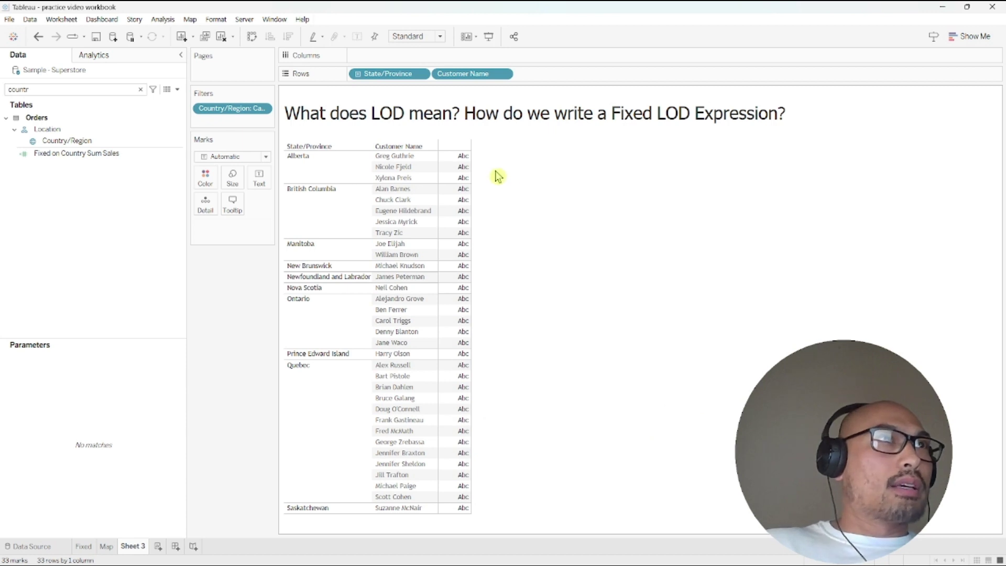
# Find the Sales field, add it as the values in the text table, and widen the value column slightly
pyautogui.click(66, 94)
pyautogui.hotkey('ctrl', 'a')
pyautogui.write('sa')
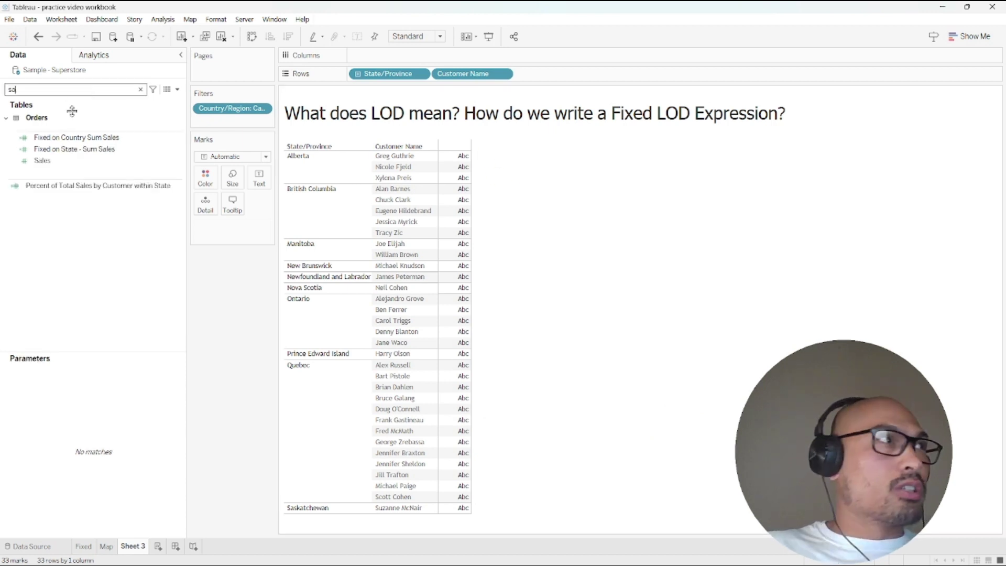
pyautogui.moveTo(74, 162); pyautogui.dragTo(461, 212)
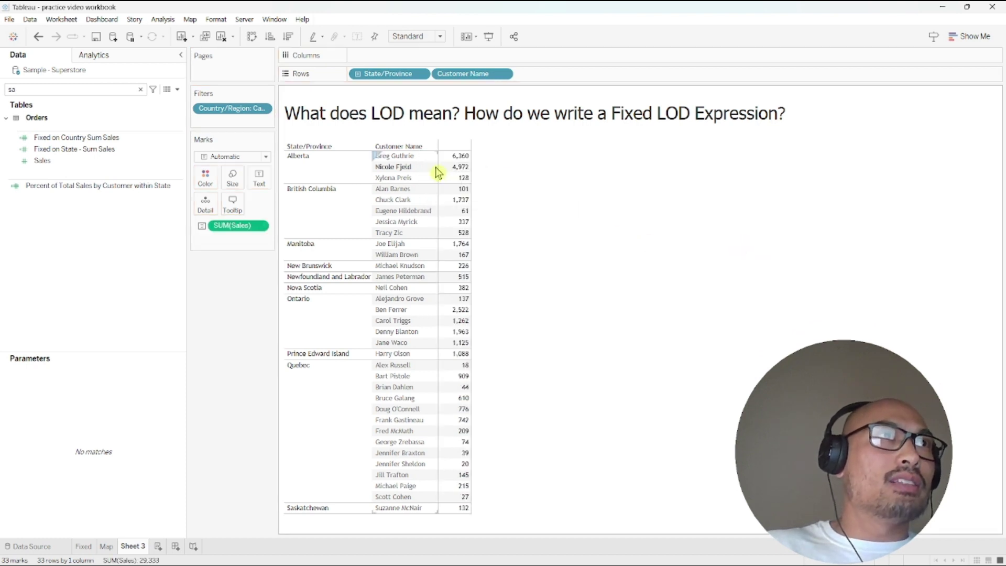
pyautogui.click(454, 167)
pyautogui.moveTo(471, 176); pyautogui.dragTo(456, 178)
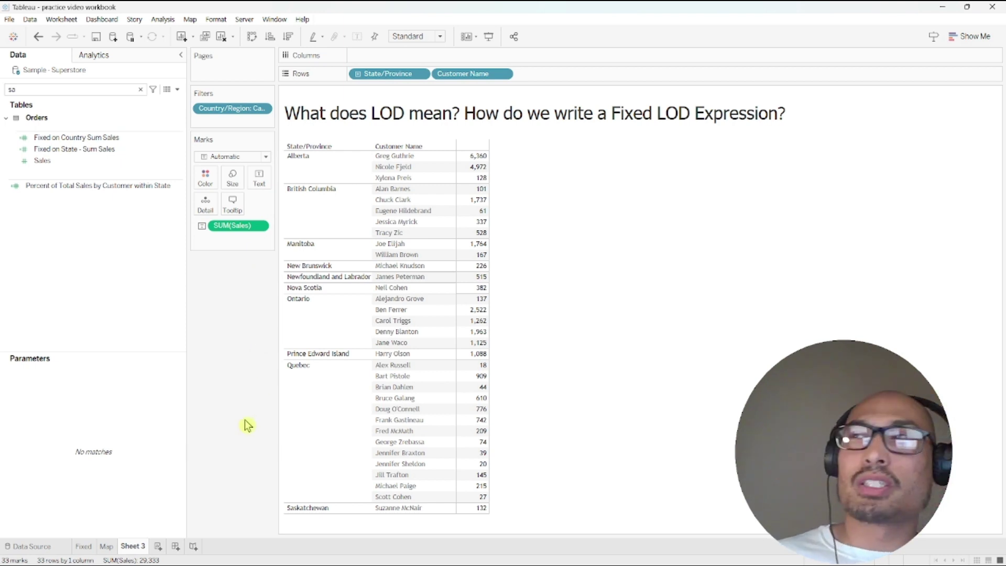
# Create a calculated field with the formula {FIXED [State/Province]: SUM([Sales])}
pyautogui.click(182, 90)
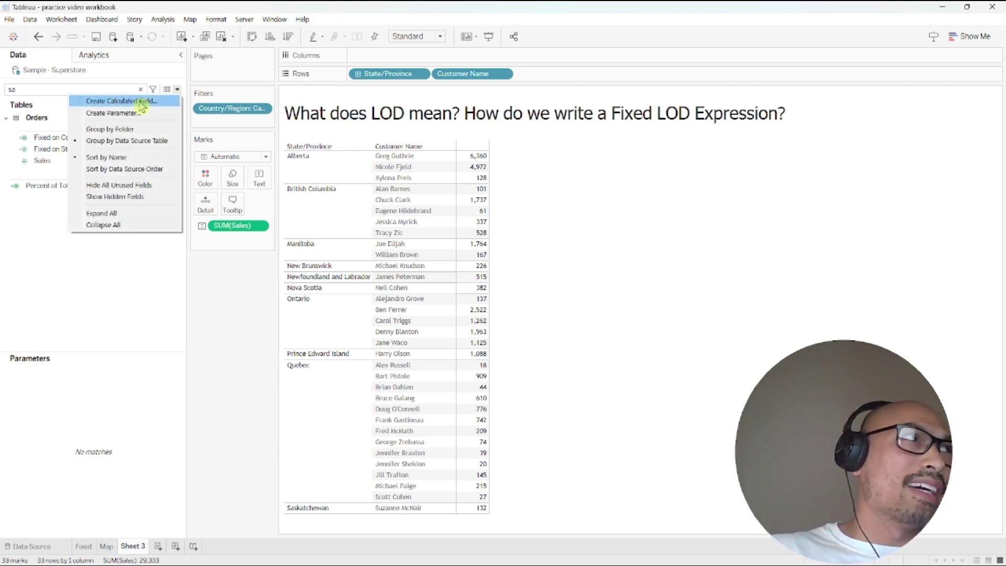
pyautogui.click(152, 97)
pyautogui.moveTo(265, 227); pyautogui.dragTo(376, 302)
pyautogui.write('{FIXED')
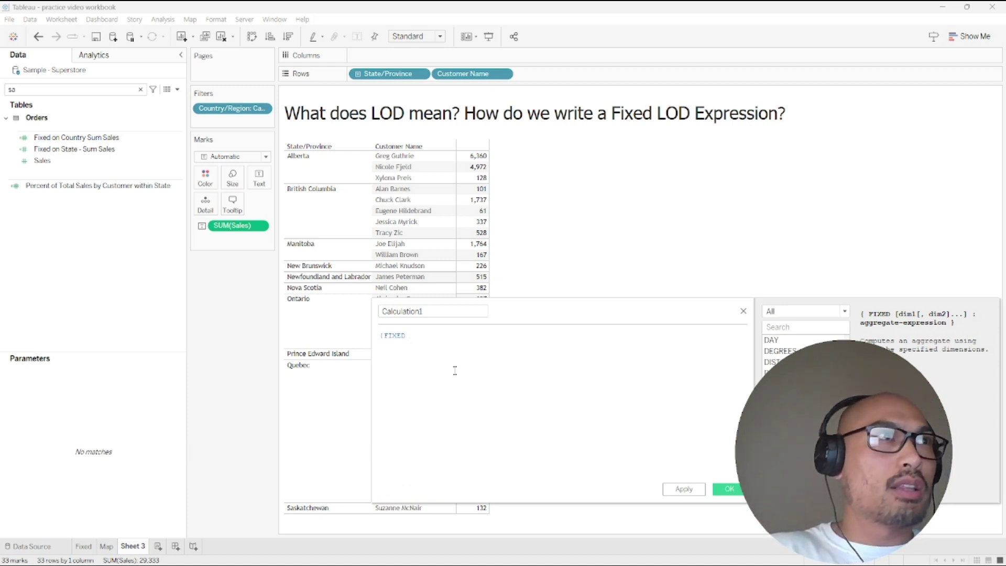
pyautogui.write('[State/Province]')
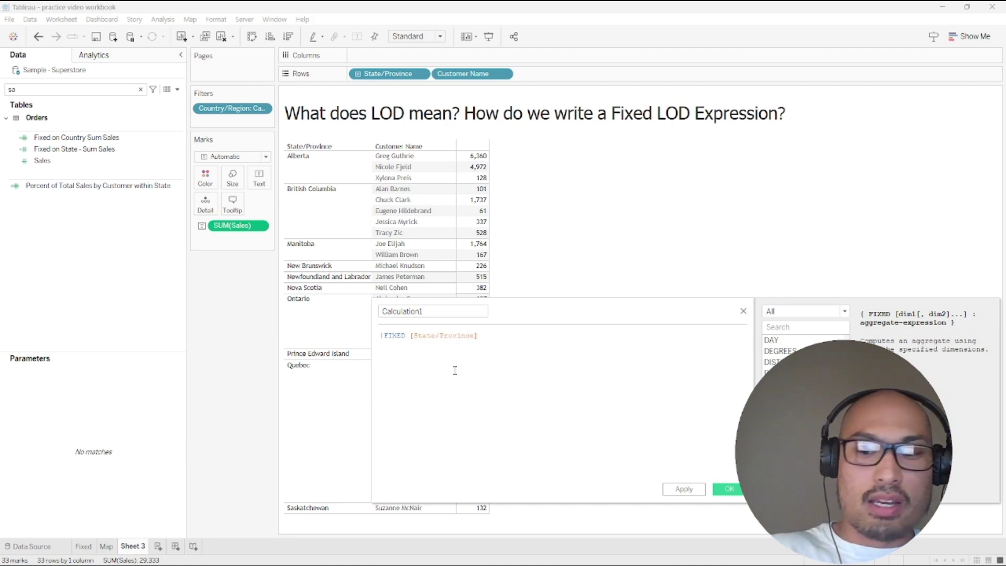
pyautogui.write(': SUM(')
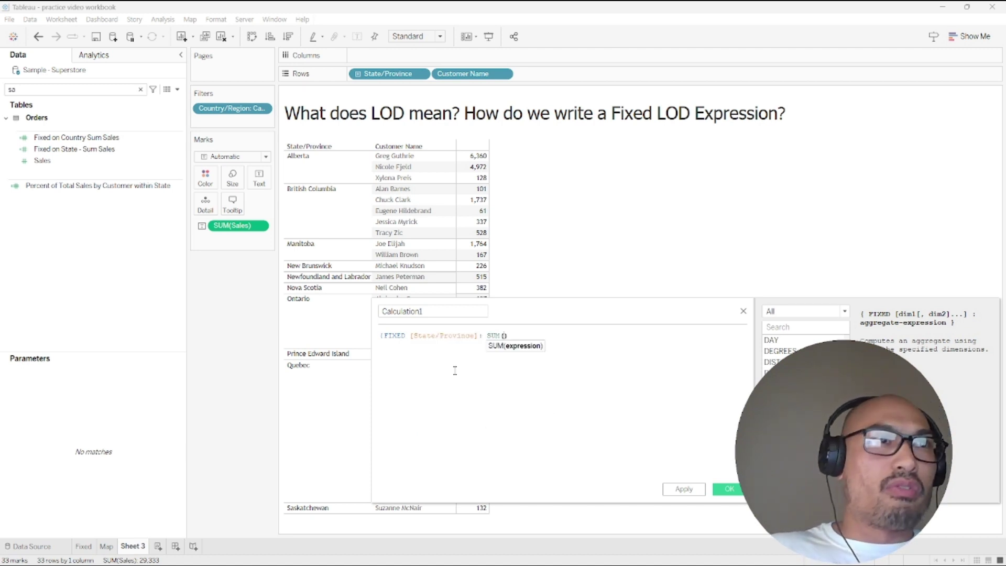
pyautogui.write('S')
pyautogui.scroll(3, 455, 371)
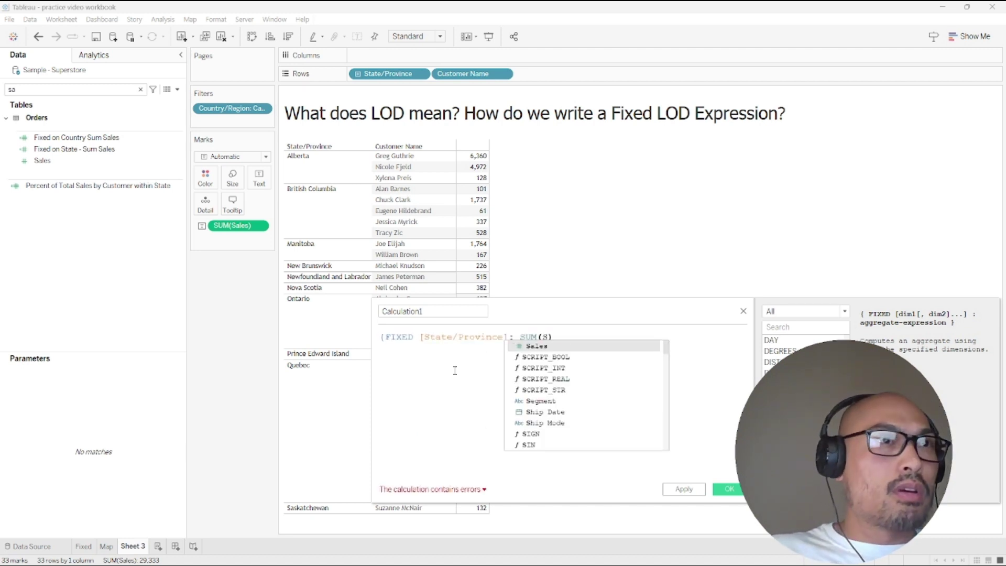
pyautogui.write('ales')
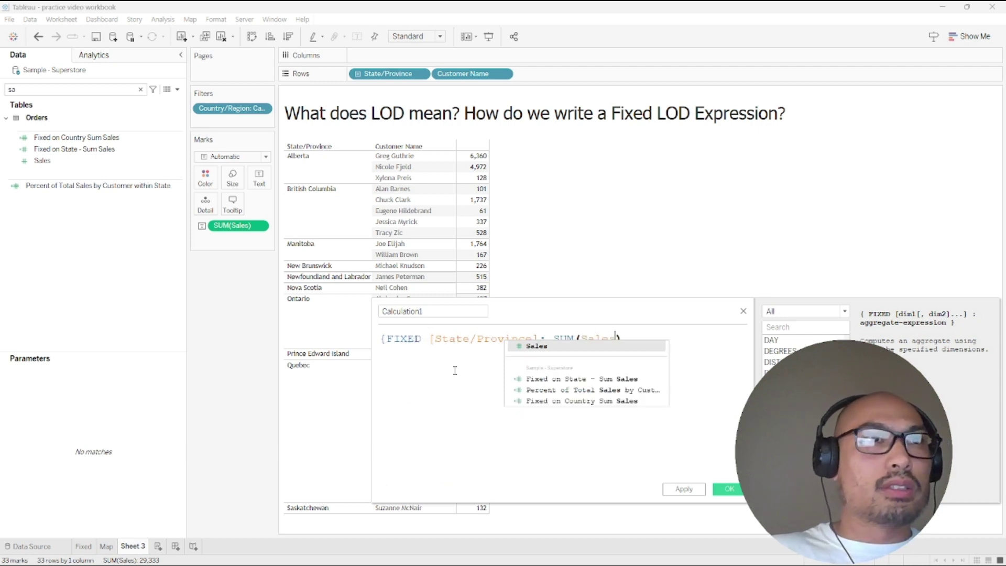
pyautogui.press('Return')
pyautogui.click(683, 338)
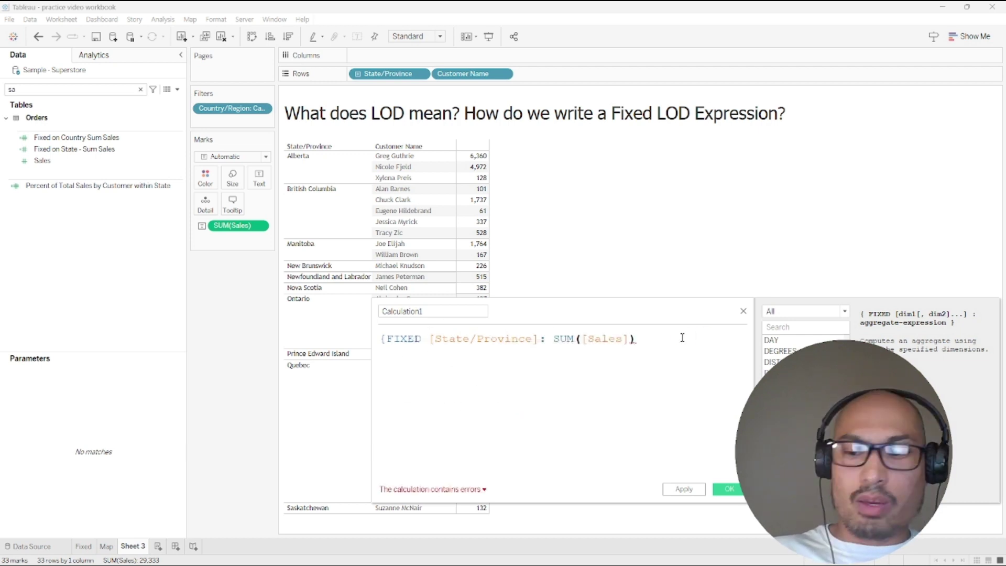
pyautogui.write('}')
# Name the calculated field "Fixed on State Sum Sales" and enlarge the calculation editor
pyautogui.click(461, 313)
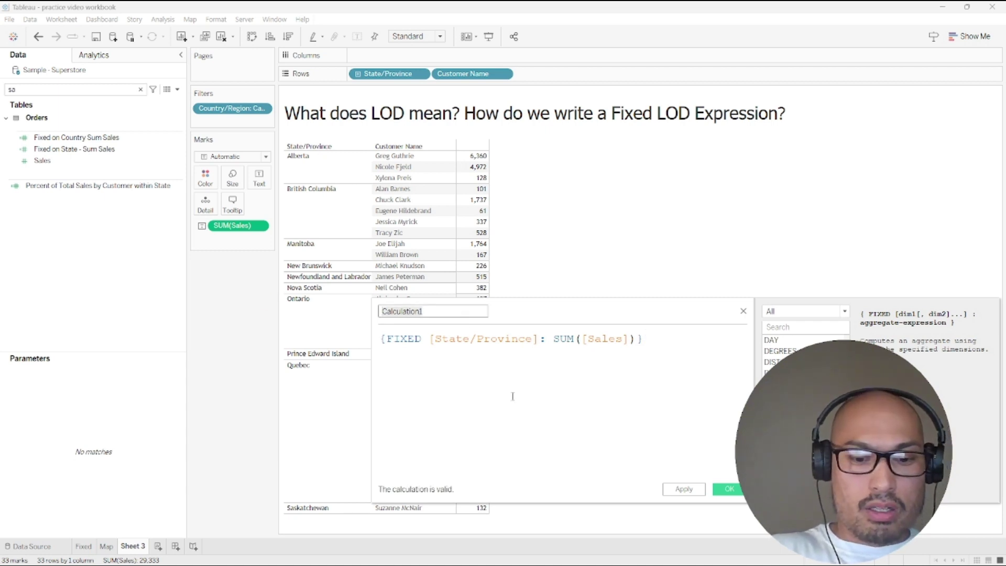
pyautogui.write('Fixed on')
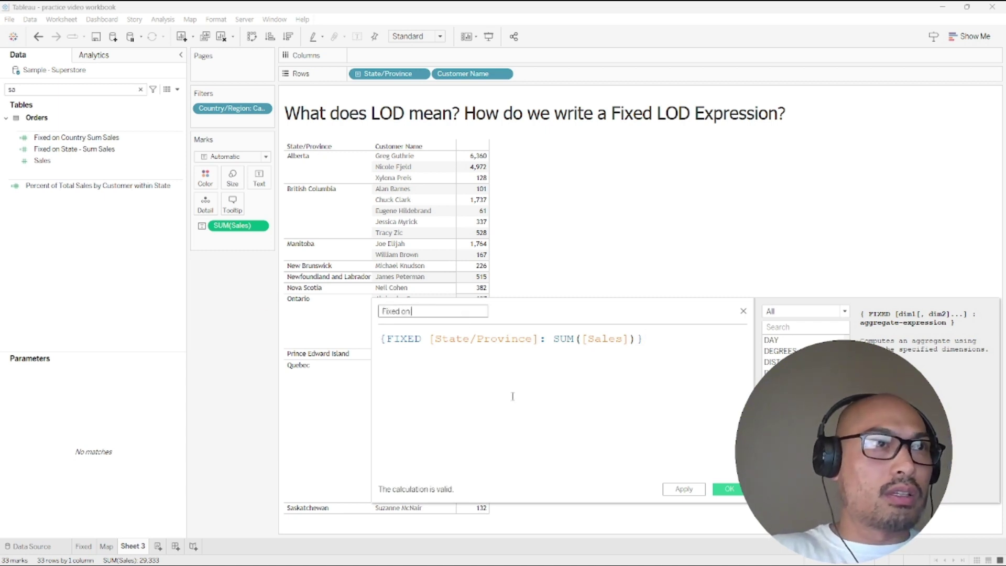
pyautogui.write(' State Sum Sales')
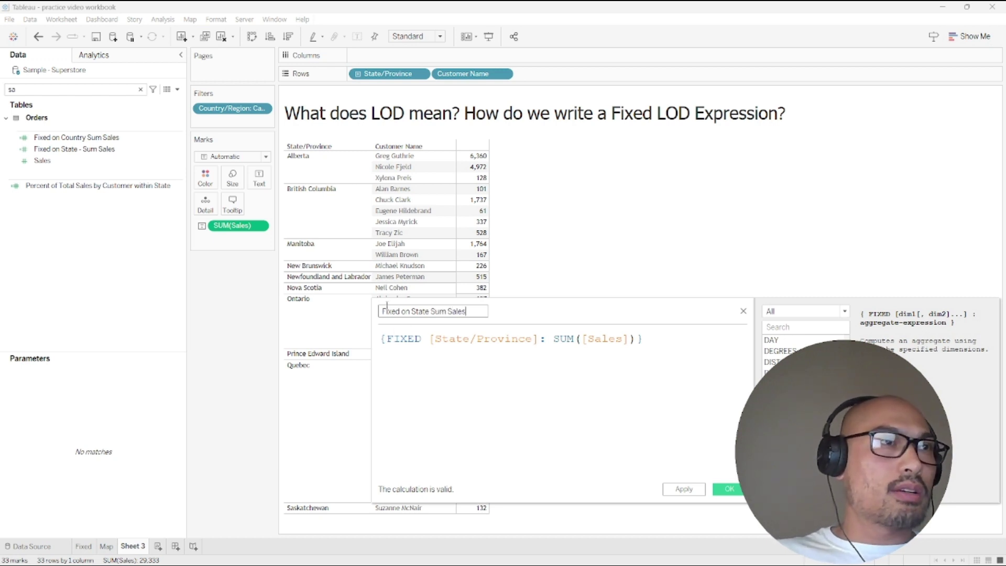
pyautogui.moveTo(377, 300); pyautogui.dragTo(300, 214)
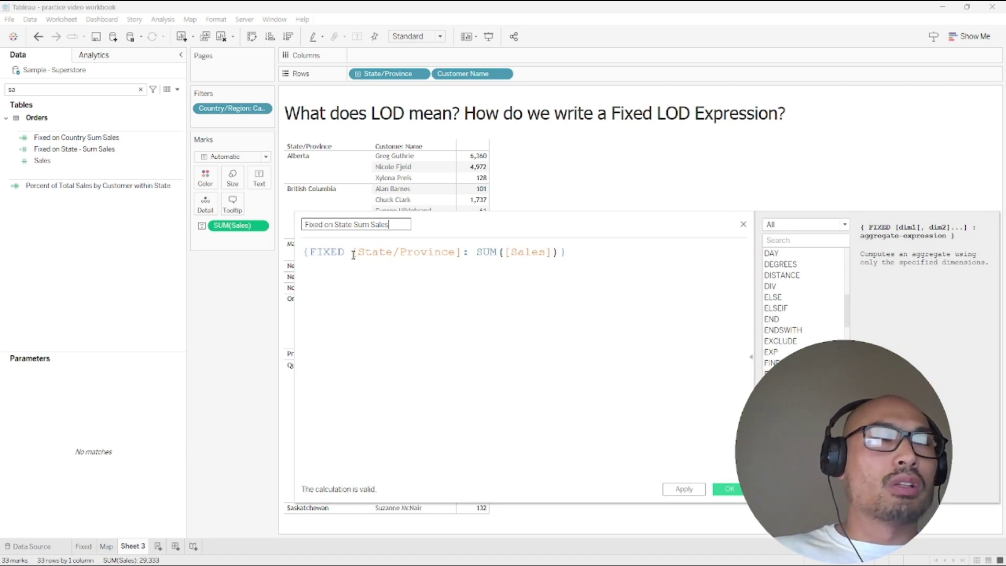
# Add [Customer Name] as a second FIXED dimension after [State/Province] in the formula, and move the editor down to uncover the table
pyautogui.moveTo(353, 255); pyautogui.dragTo(461, 253)
pyautogui.click(458, 283)
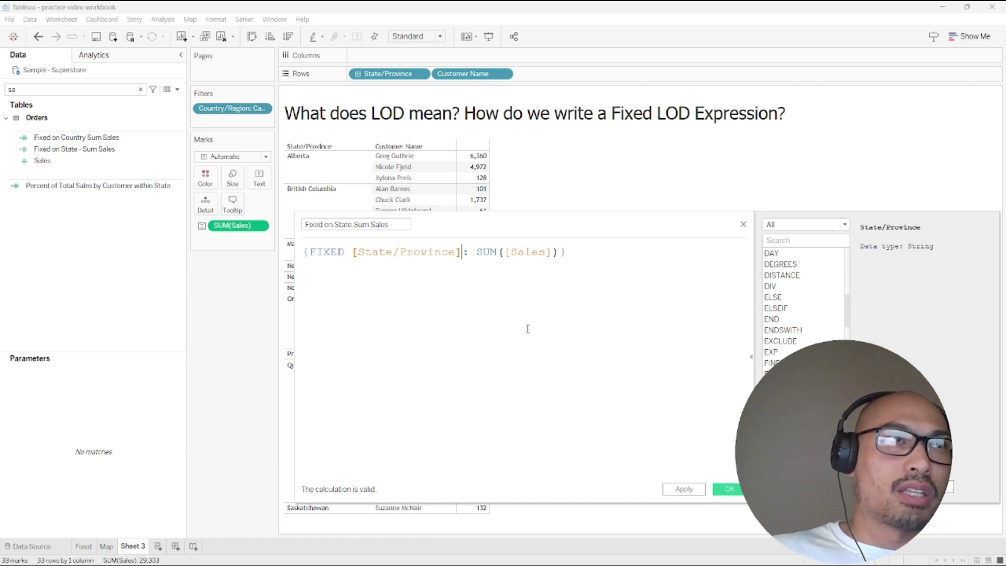
pyautogui.write(',')
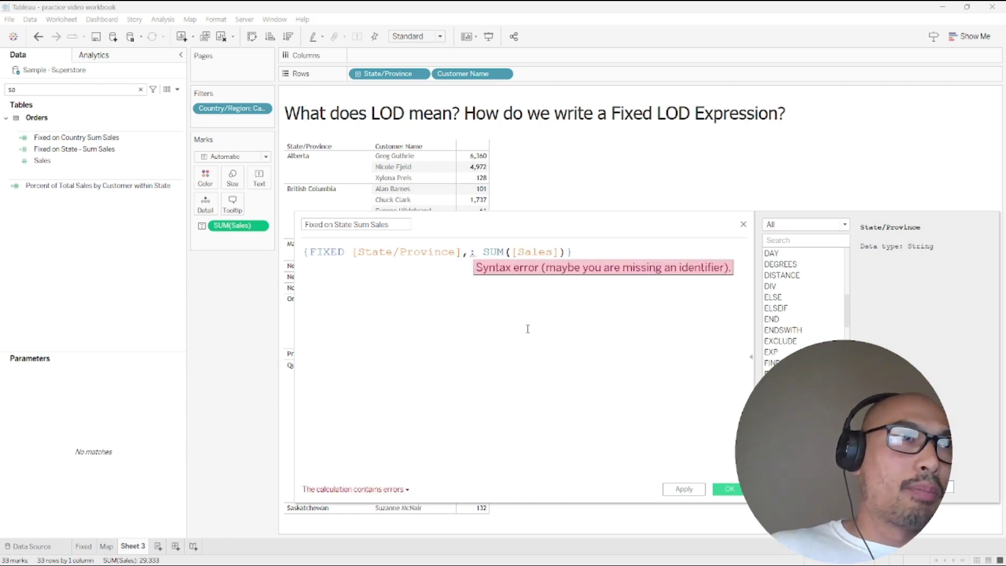
pyautogui.write('cust')
pyautogui.press('Return')
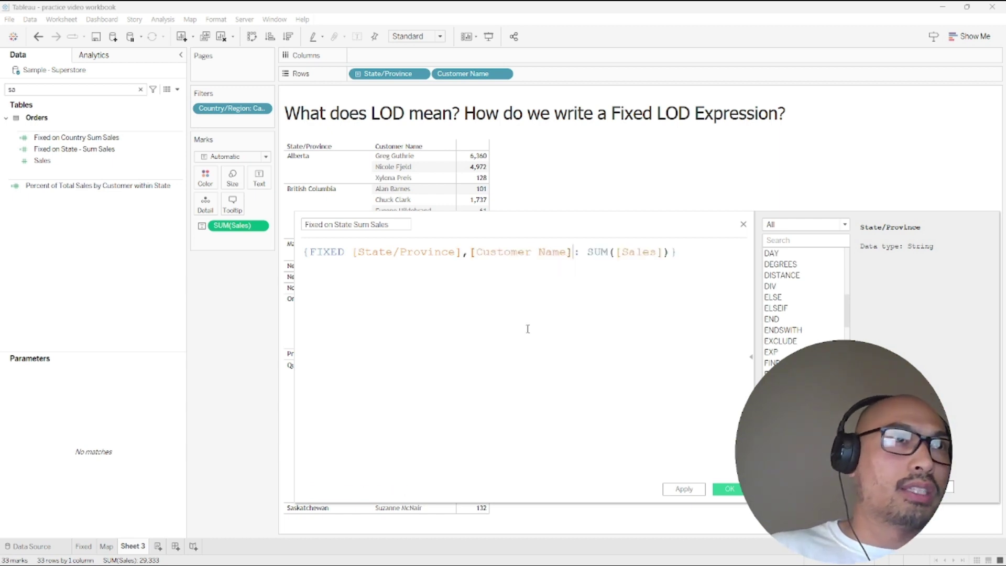
pyautogui.moveTo(587, 229); pyautogui.dragTo(585, 299)
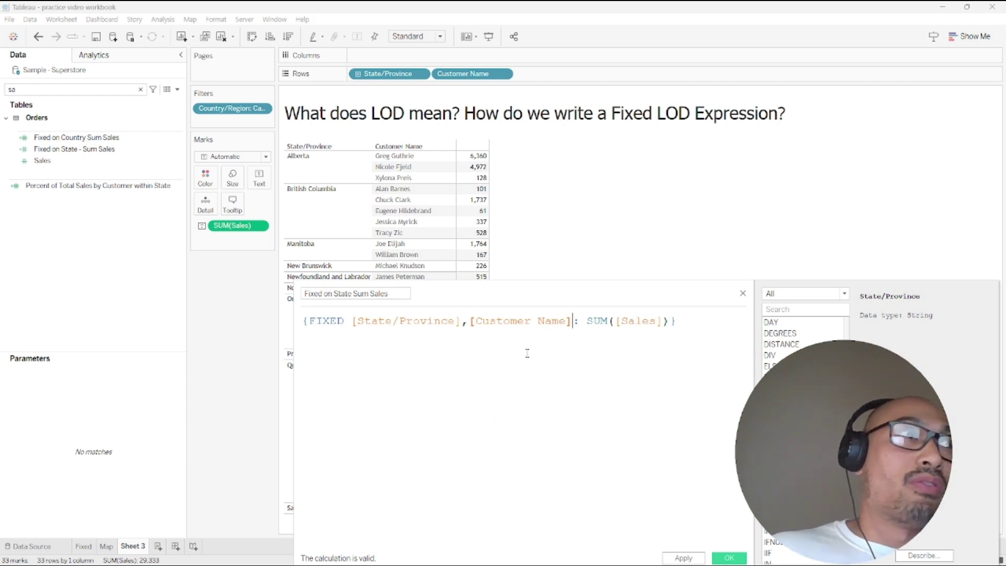
# Remove [Customer Name] from the FIXED dimensions so that only [State/Province] is left in the formula
pyautogui.press('BackSpace')
pyautogui.press('BackSpace')
pyautogui.press('BackSpace')
pyautogui.press('BackSpace')
pyautogui.press('BackSpace')
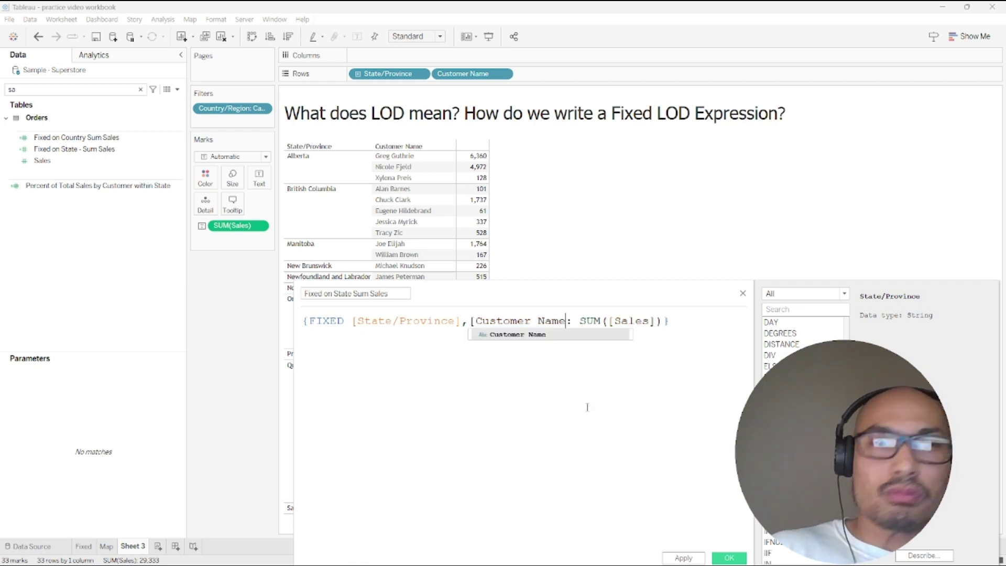
pyautogui.press('BackSpace')
pyautogui.press('BackSpace')
pyautogui.press('BackSpace')
pyautogui.press('BackSpace')
pyautogui.press('BackSpace')
pyautogui.press('BackSpace')
pyautogui.press('BackSpace')
pyautogui.press('BackSpace')
pyautogui.press('BackSpace')
pyautogui.press('BackSpace')
pyautogui.press('BackSpace')
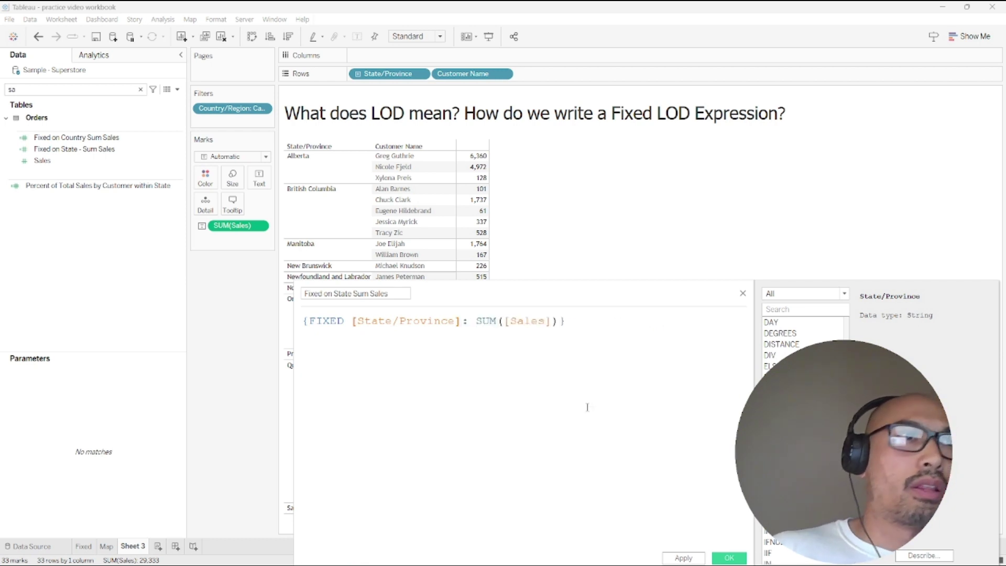
# Enlarge the formula text, move the calculation editor up, and save the Fixed on State Sum Sales calculation
pyautogui.press('Left')
pyautogui.press('Left')
pyautogui.press('Left')
pyautogui.press('Left')
pyautogui.press('Left')
pyautogui.press('Left')
pyautogui.press('Left')
pyautogui.press('Left')
pyautogui.press('Left')
pyautogui.press('Left')
pyautogui.press('Left')
pyautogui.press('Left')
pyautogui.press('Left')
pyautogui.press('Left')
pyautogui.press('Left')
pyautogui.scroll(2, 527, 417)
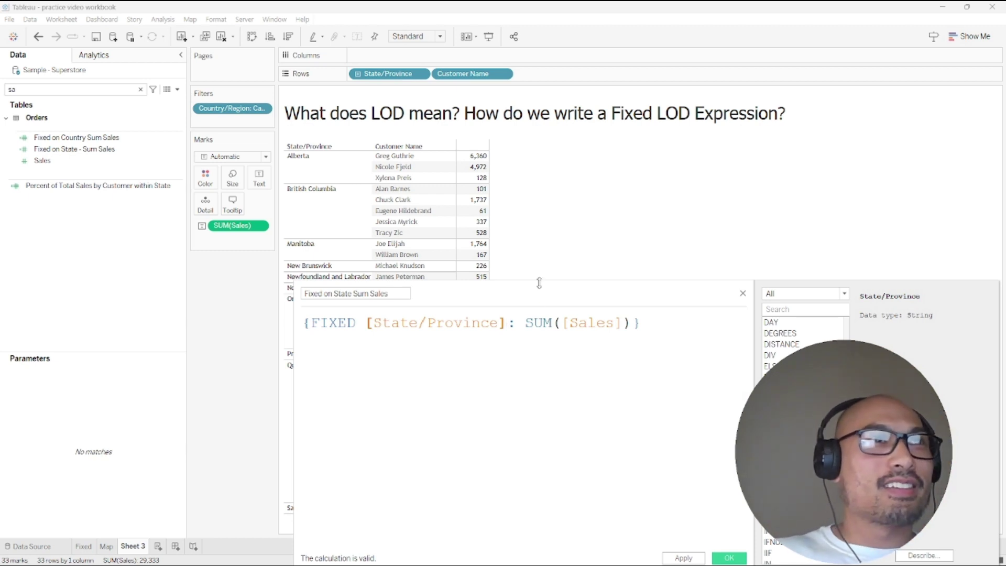
pyautogui.moveTo(540, 286); pyautogui.dragTo(533, 253)
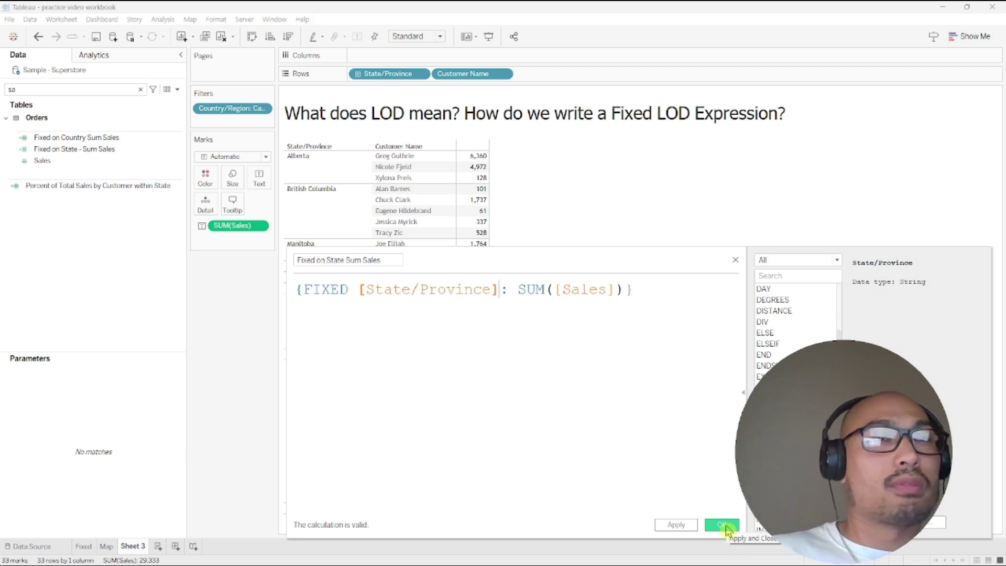
pyautogui.click(724, 525)
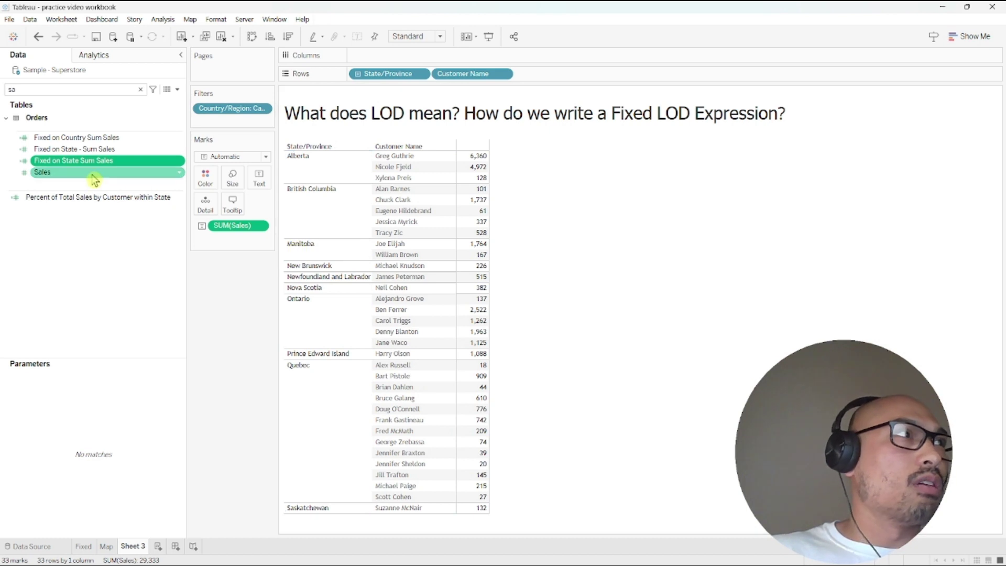
# Add Fixed on State Sum Sales to the table beside Sales, and widen the value columns
pyautogui.moveTo(76, 166); pyautogui.dragTo(472, 175)
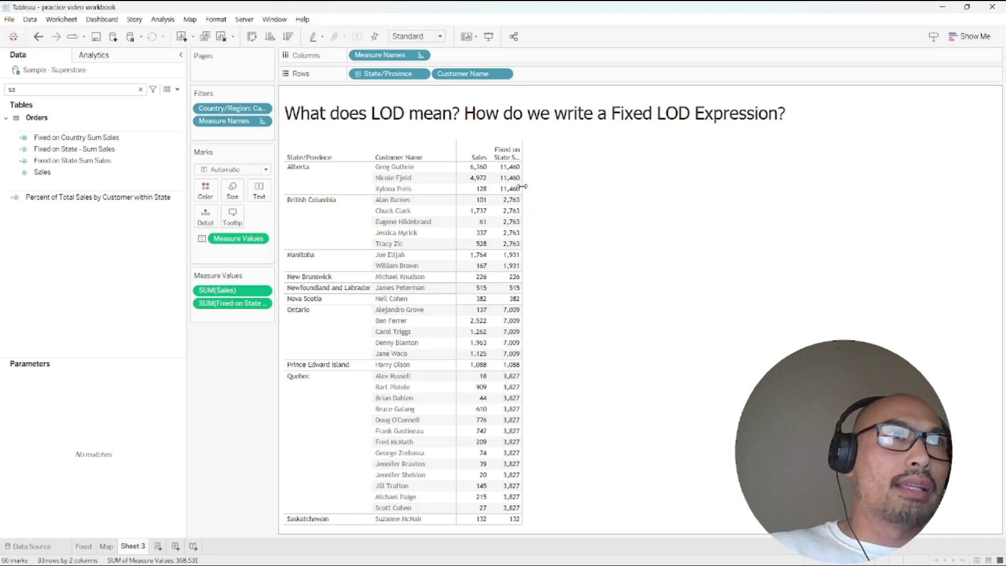
pyautogui.moveTo(474, 153); pyautogui.dragTo(569, 210)
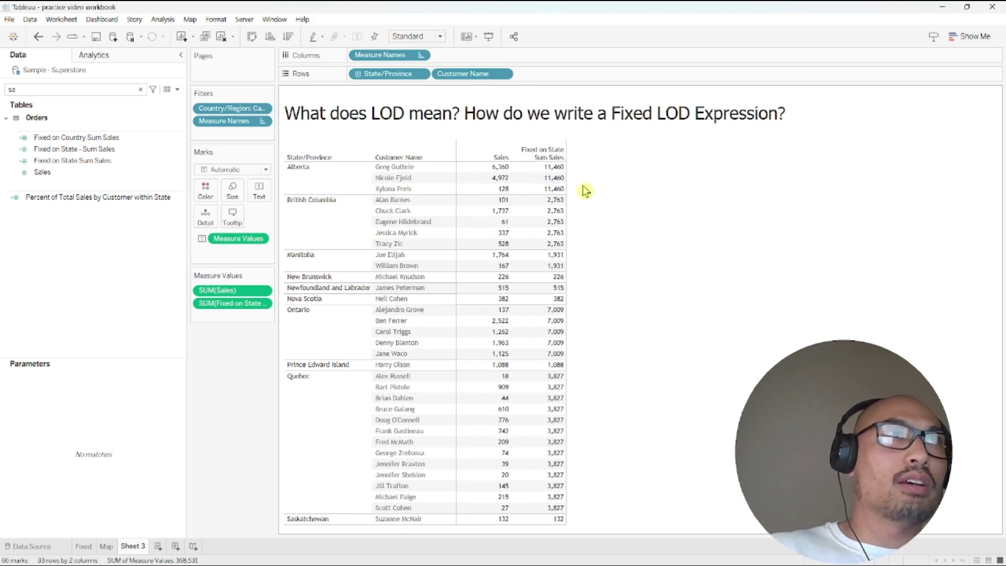
# Compare the summed customer sales of Alberta and British Columbia with their Fixed on State Sum Sales values
pyautogui.moveTo(562, 175)
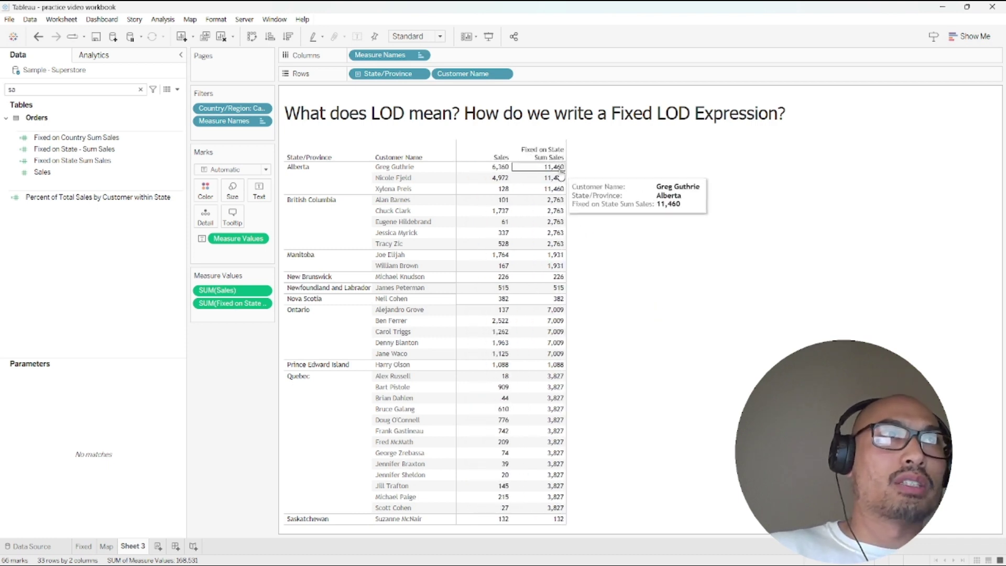
pyautogui.moveTo(560, 192)
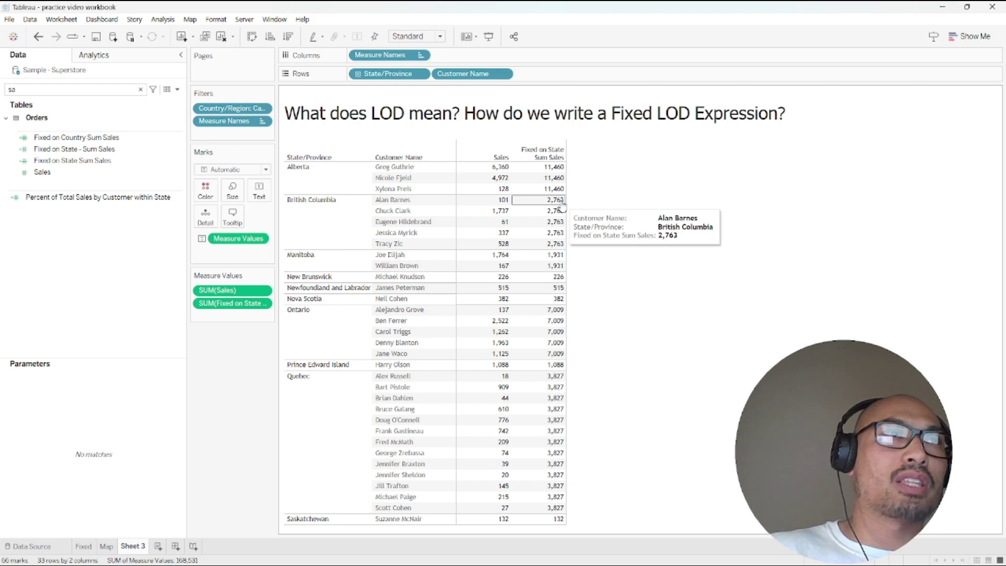
pyautogui.moveTo(560, 224)
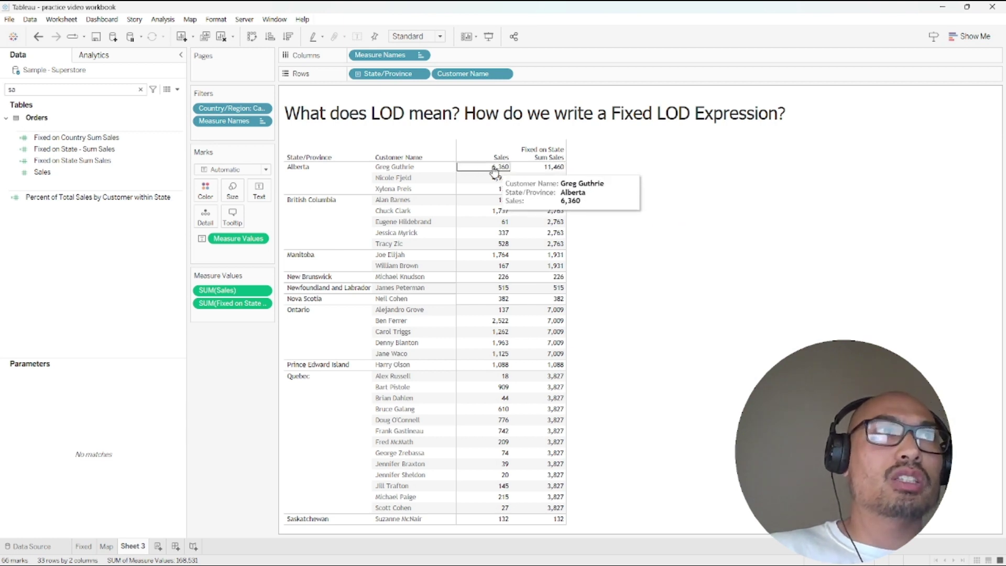
pyautogui.moveTo(502, 162); pyautogui.dragTo(490, 192)
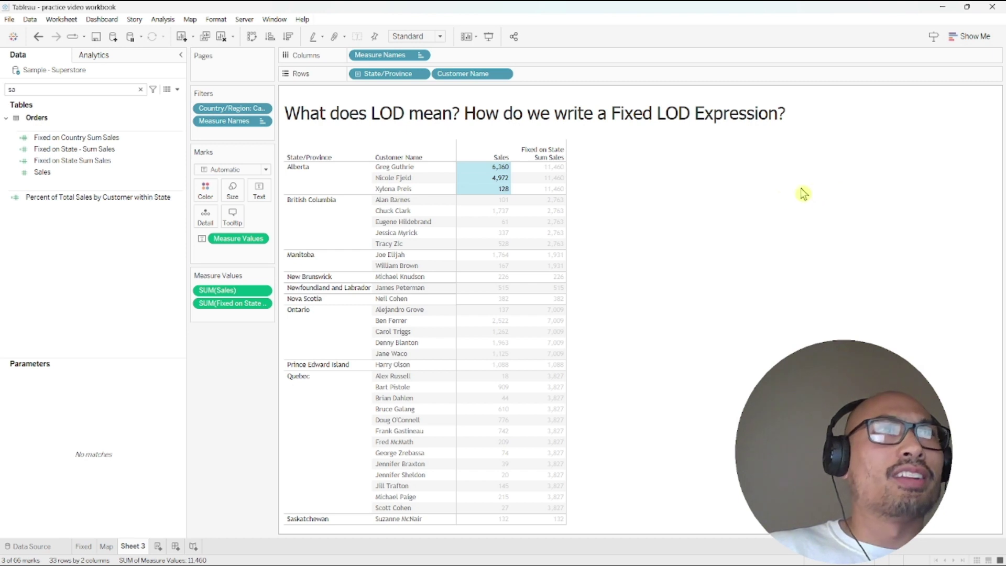
pyautogui.click(555, 202)
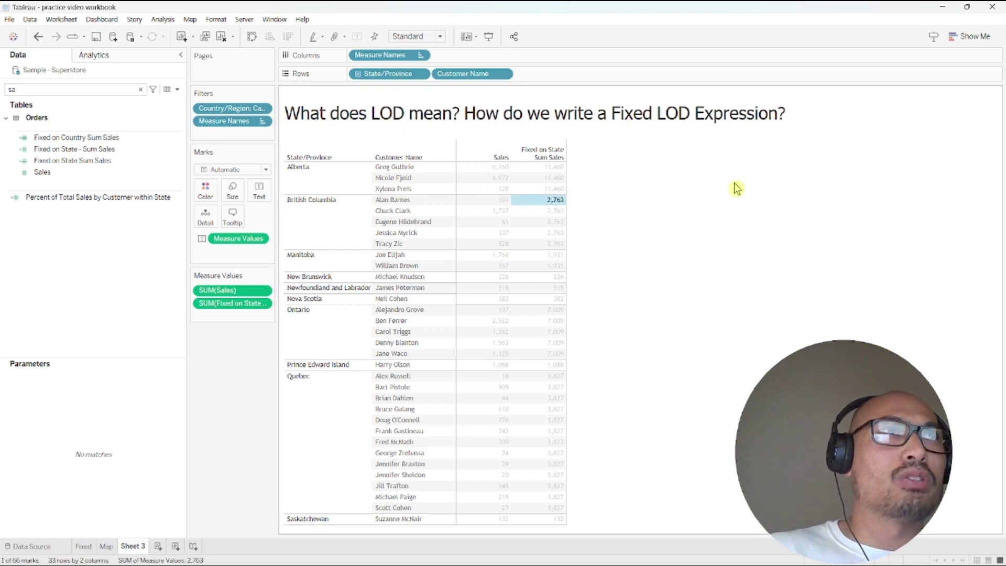
pyautogui.moveTo(490, 198); pyautogui.dragTo(498, 246)
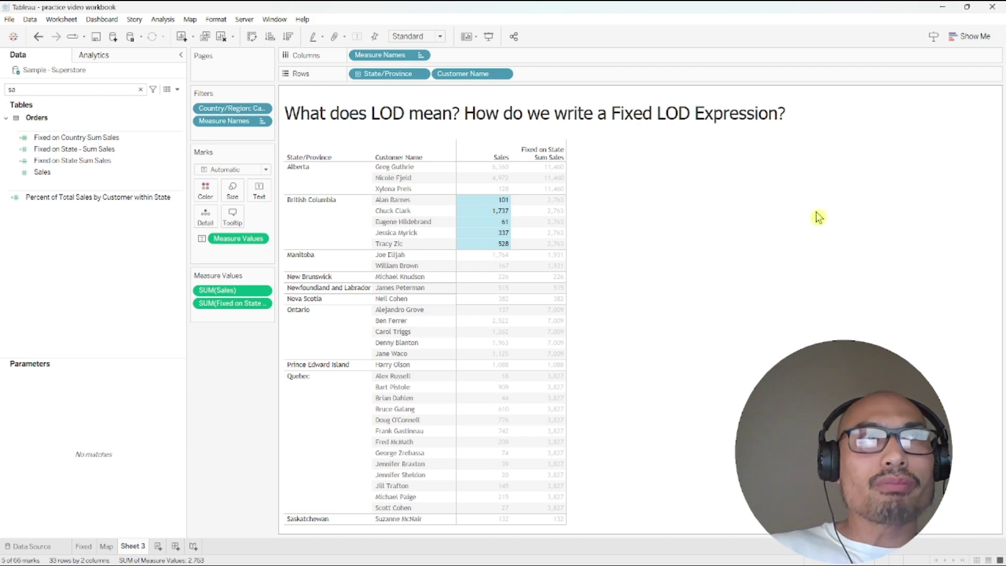
pyautogui.click(814, 216)
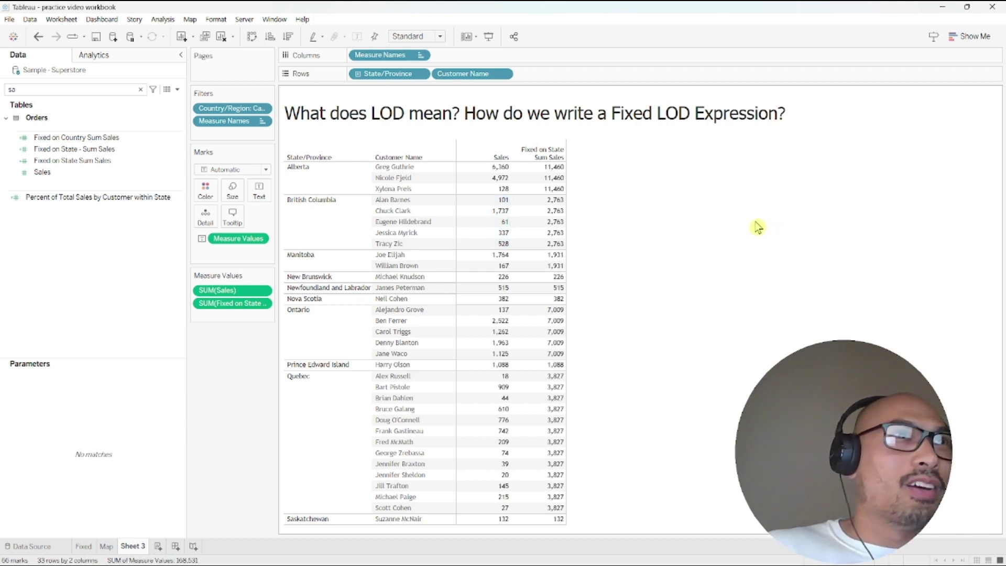
pyautogui.moveTo(557, 171)
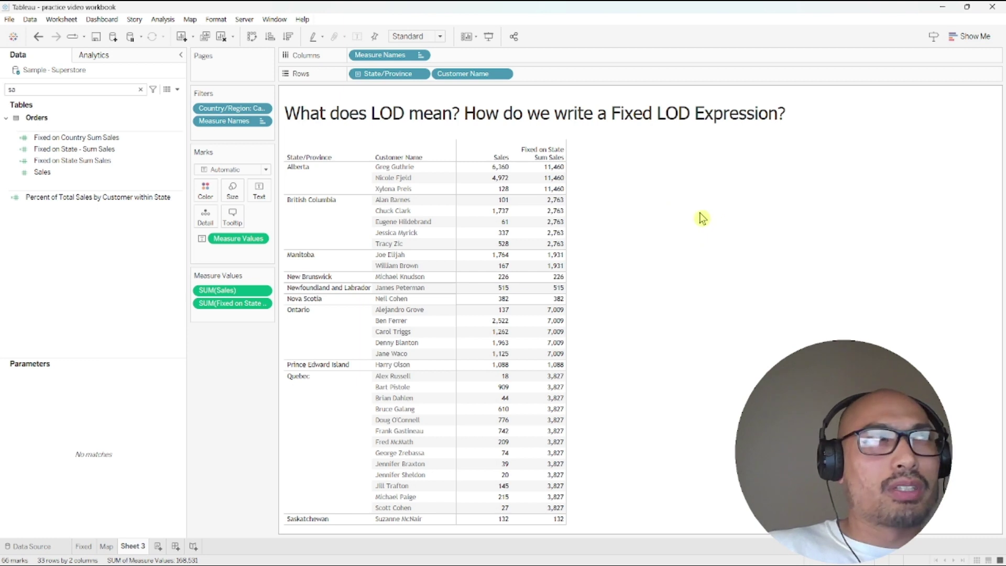
# Clear the field search and create a calculated field named "Percent of Total Sales" with the formula SUM([Sales]) / SUM([Fixed on State Sum Sales])
pyautogui.click(141, 89)
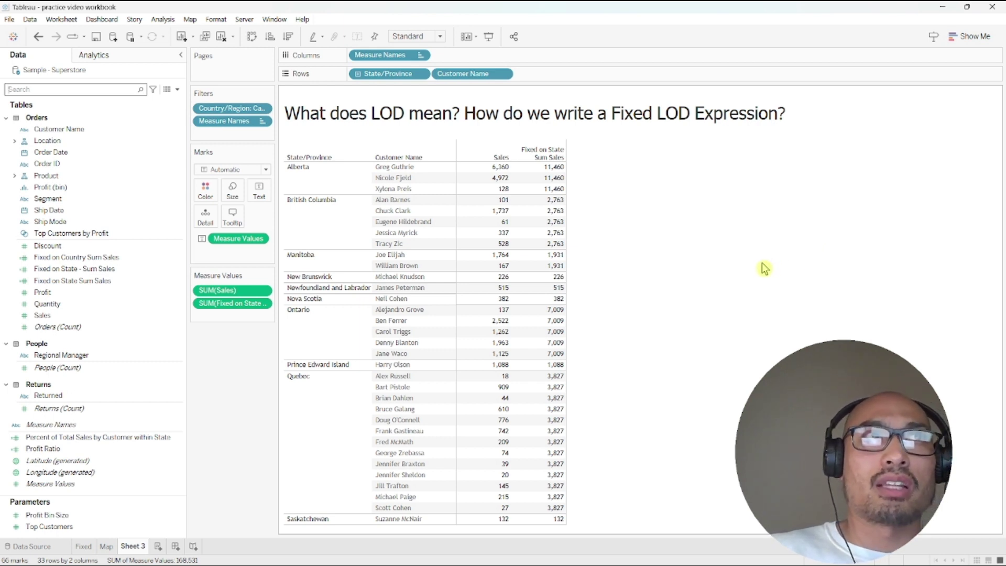
pyautogui.click(552, 170)
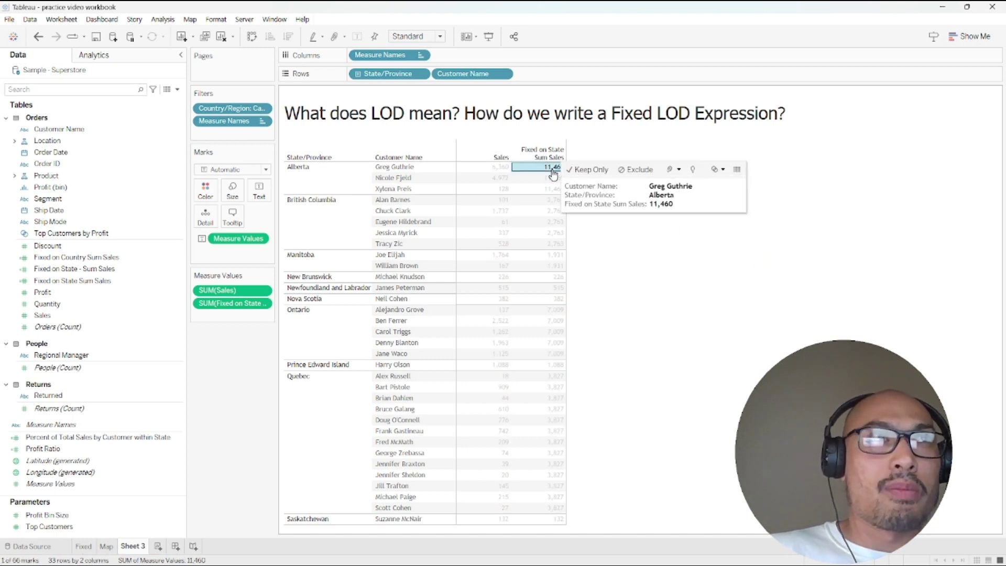
pyautogui.click(663, 222)
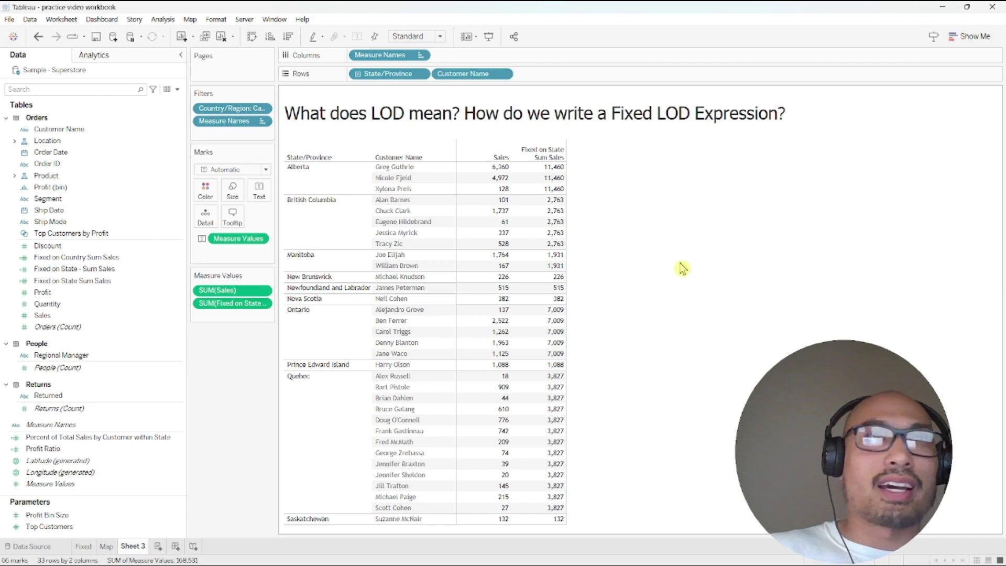
pyautogui.click(178, 90)
pyautogui.click(166, 102)
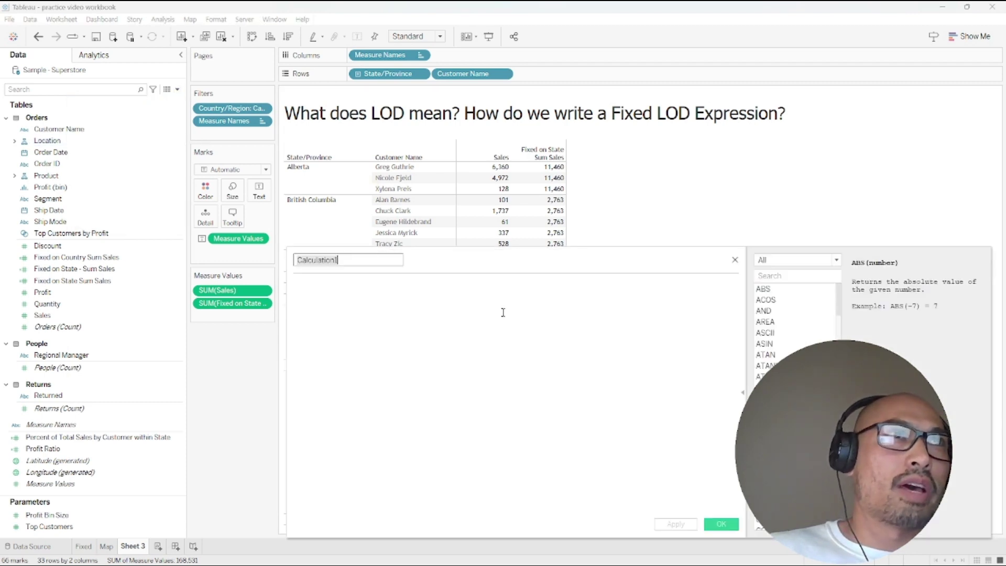
pyautogui.moveTo(216, 290); pyautogui.dragTo(354, 282)
pyautogui.click(354, 282)
pyautogui.write('/ SUM([Fixed on State Sum Sales')
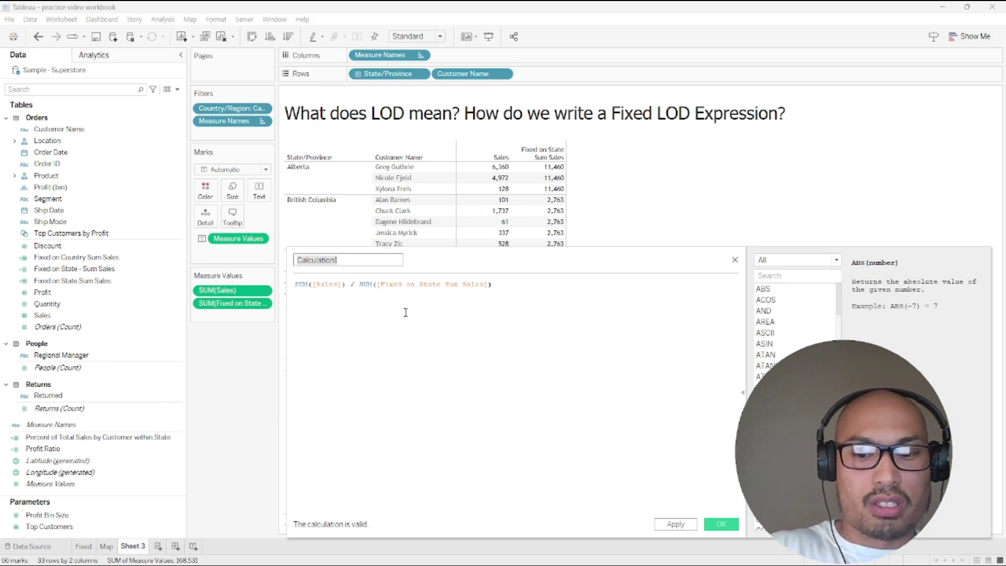
pyautogui.write('Percent of Total Sales')
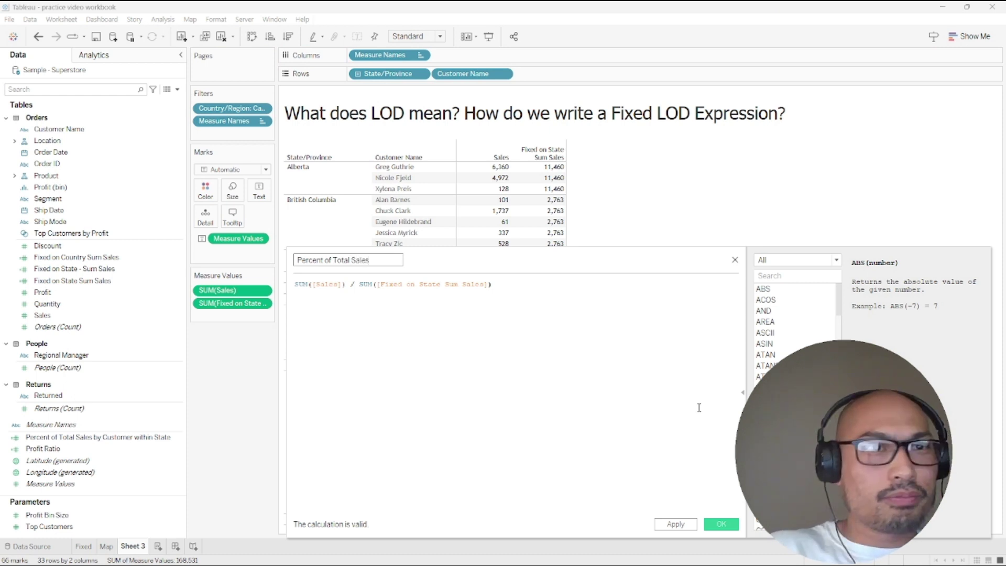
pyautogui.click(721, 524)
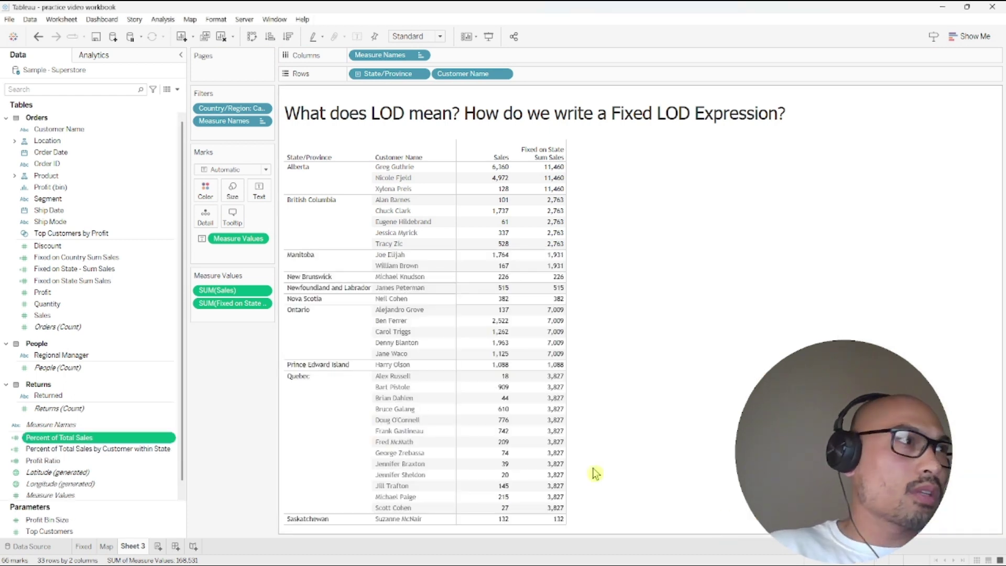
# Set the default number format of Percent of Total Sales to percentage with 1 decimal place, and add the field to the table
pyautogui.rightClick(103, 442)
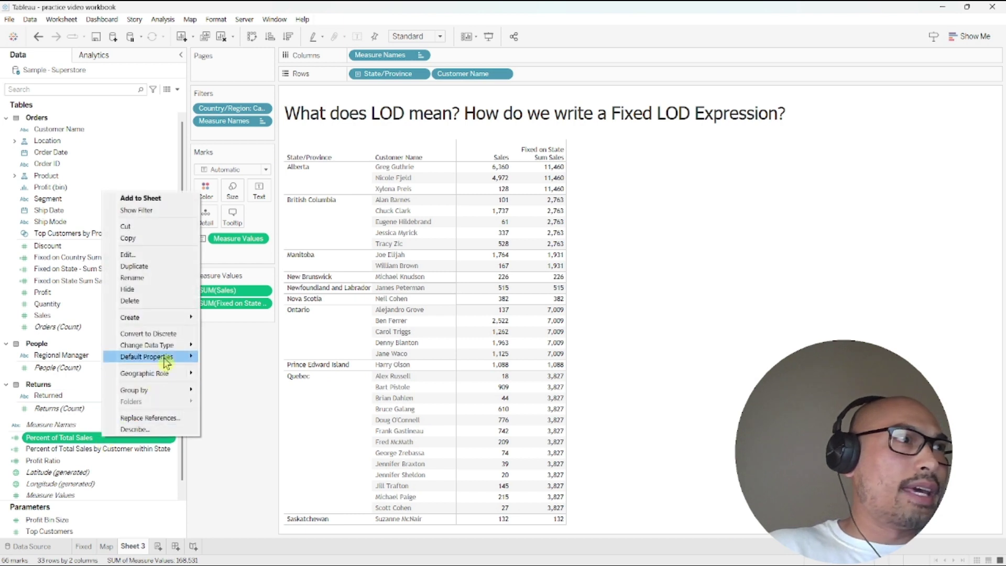
pyautogui.moveTo(173, 357)
pyautogui.click(242, 383)
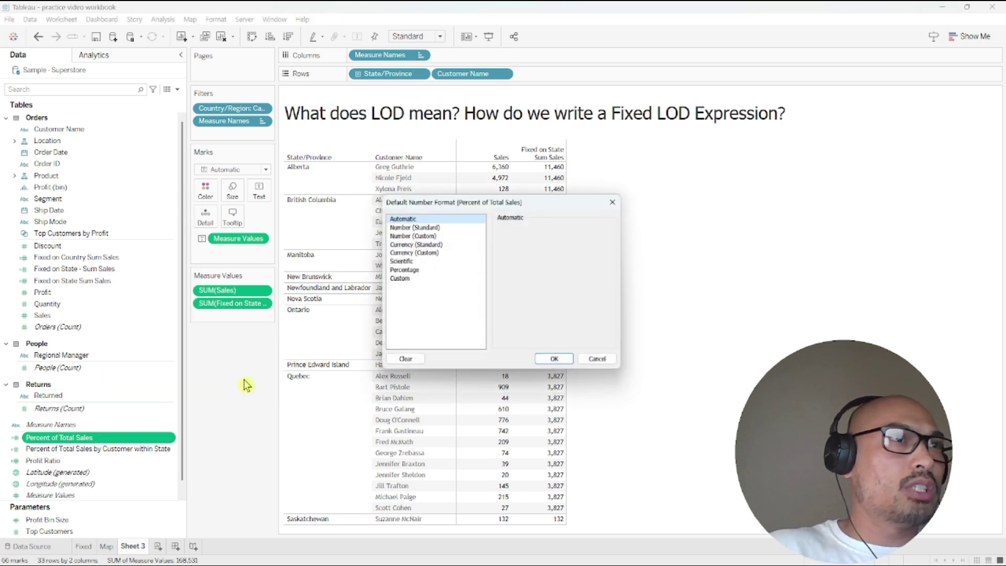
pyautogui.click(402, 270)
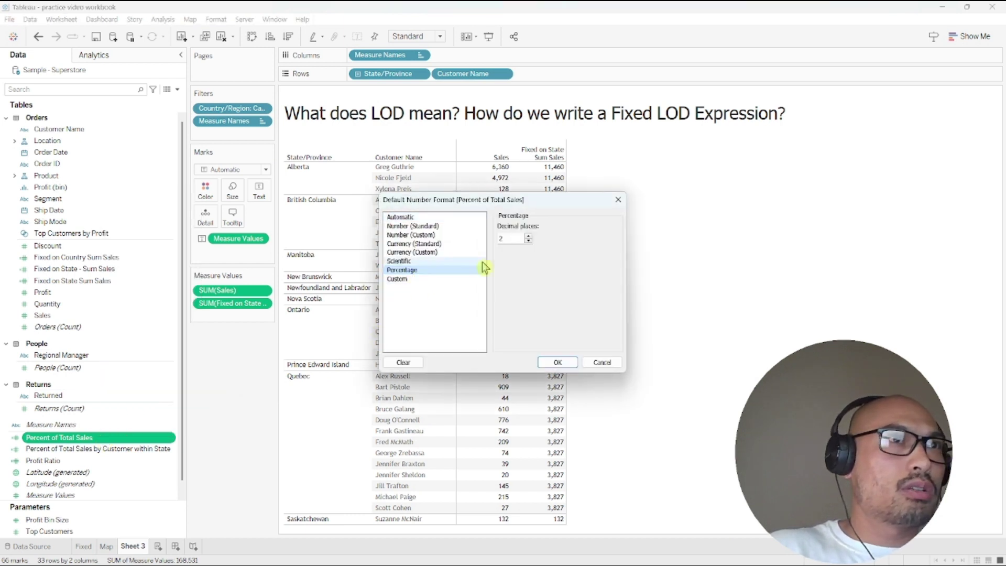
pyautogui.click(528, 241)
pyautogui.click(557, 361)
pyautogui.moveTo(59, 438); pyautogui.dragTo(530, 238)
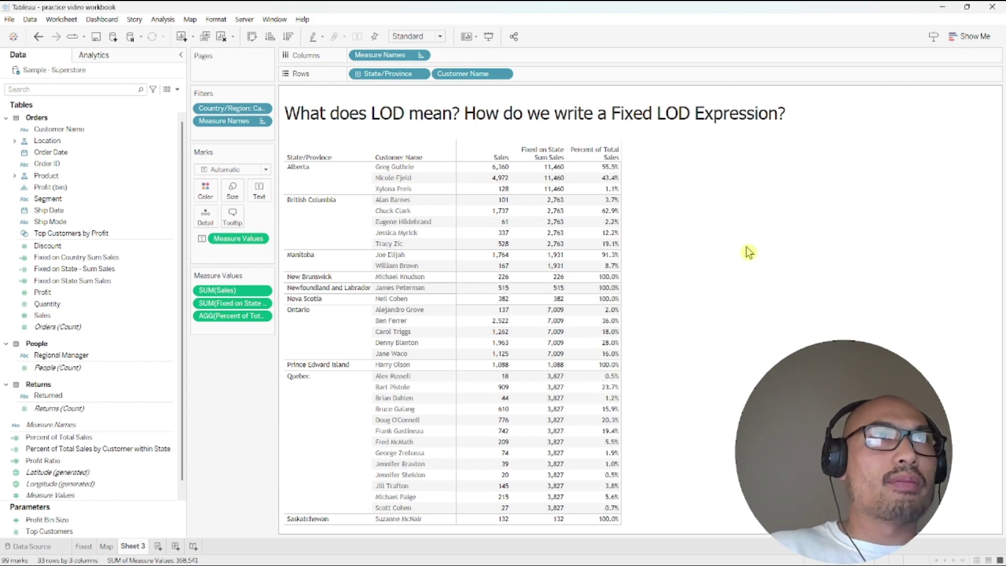
# Show the worksheet's summary card and widen it
pyautogui.moveTo(608, 175); pyautogui.dragTo(611, 195)
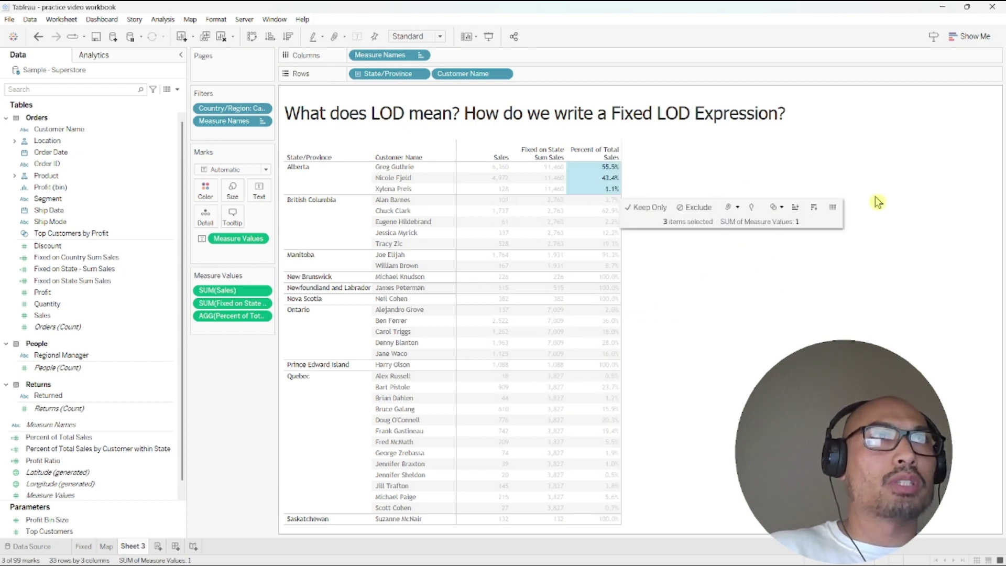
pyautogui.click(856, 195)
pyautogui.click(58, 19)
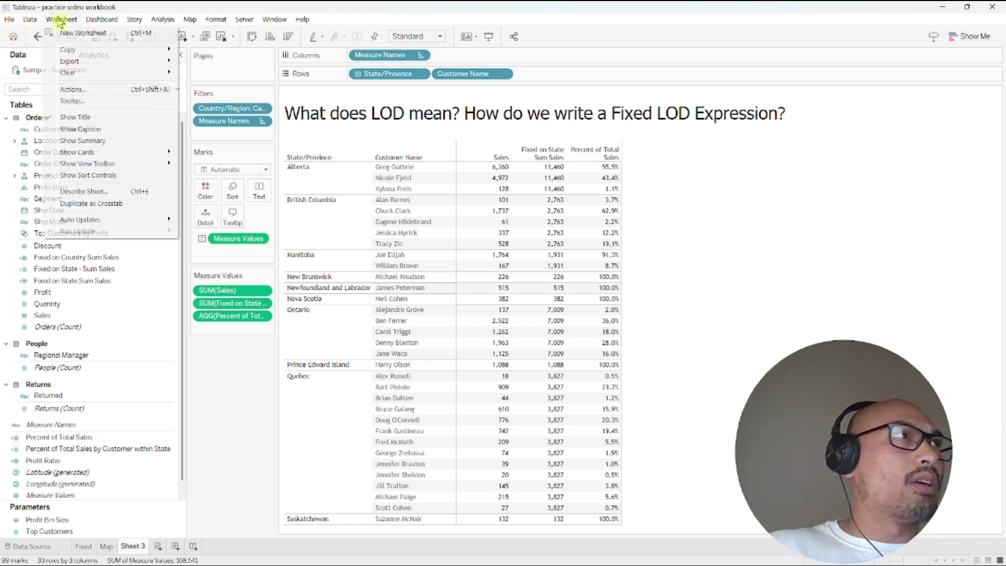
pyautogui.click(82, 140)
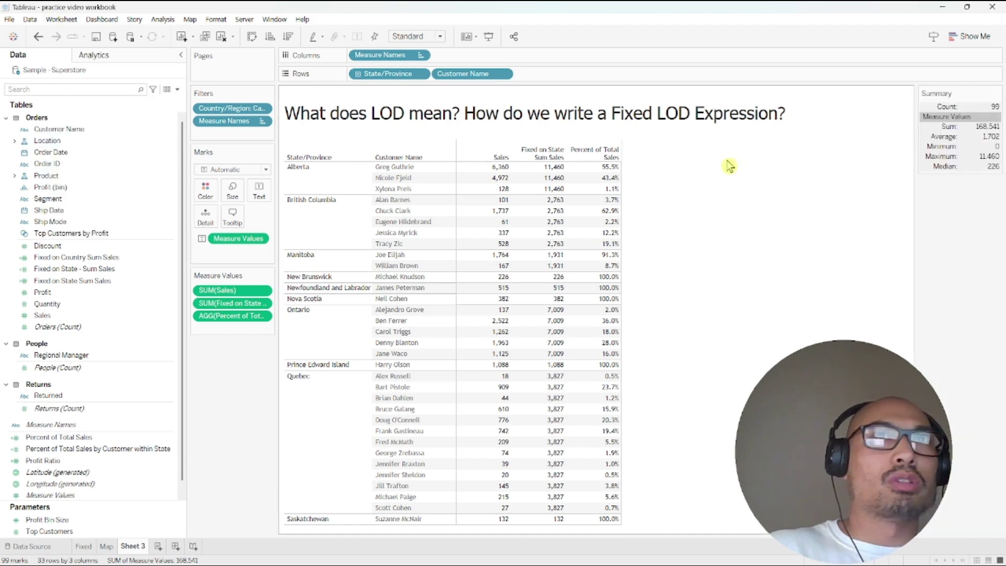
pyautogui.moveTo(915, 117); pyautogui.dragTo(858, 117)
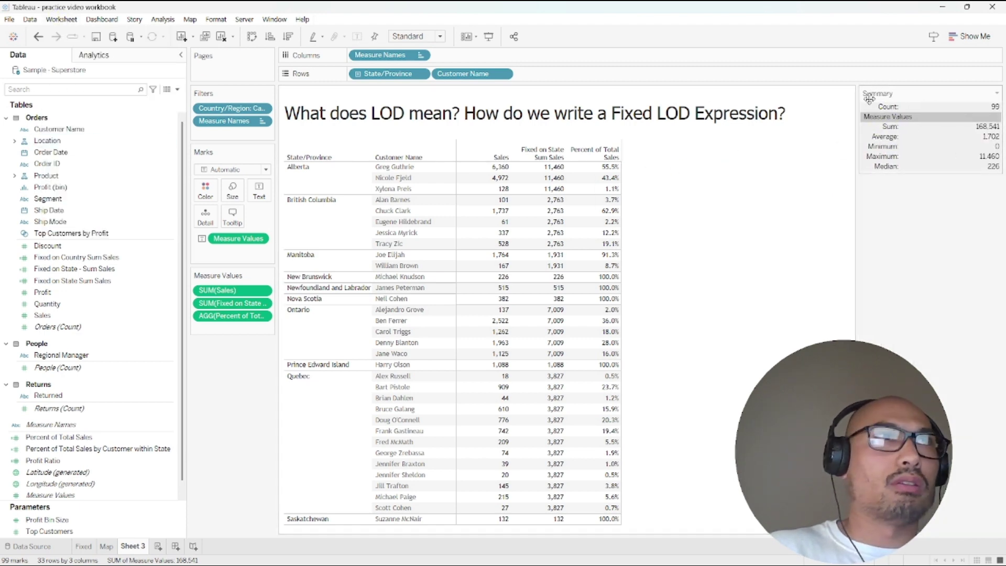
# Check in the summary the sum of the customer percentages for Alberta and for British Columbia
pyautogui.moveTo(587, 173)
pyautogui.moveTo(587, 168); pyautogui.dragTo(600, 192)
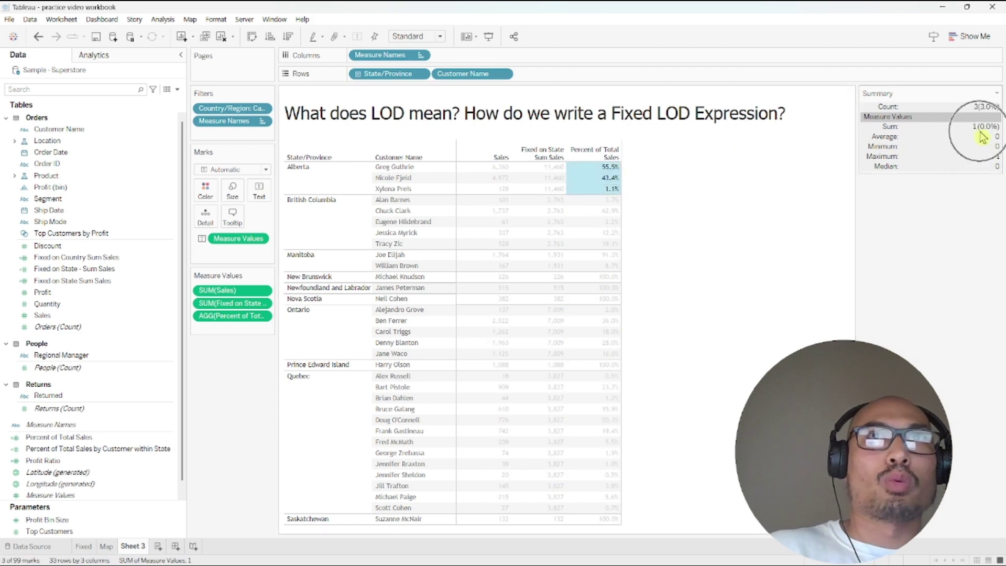
pyautogui.click(681, 251)
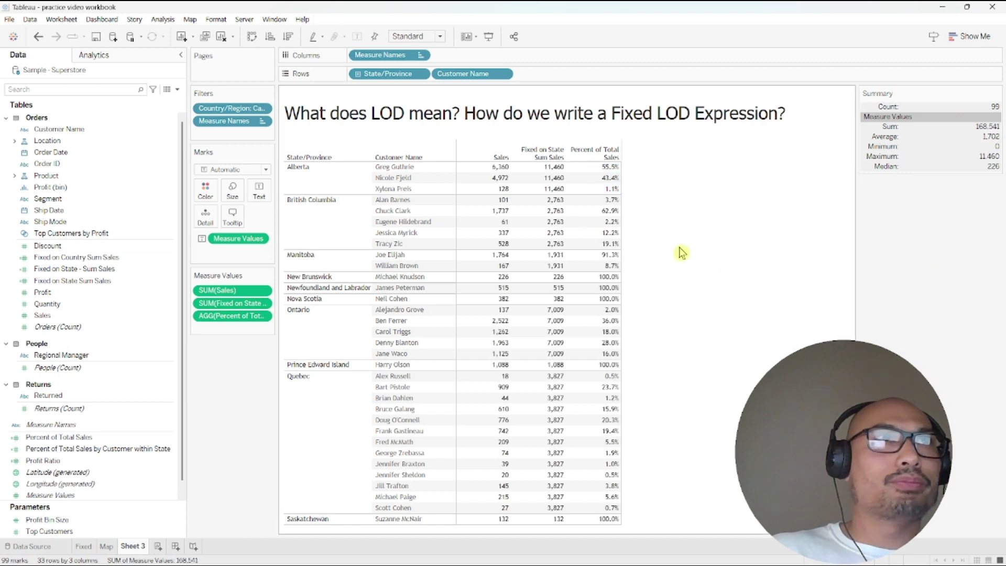
pyautogui.moveTo(590, 198); pyautogui.dragTo(599, 247)
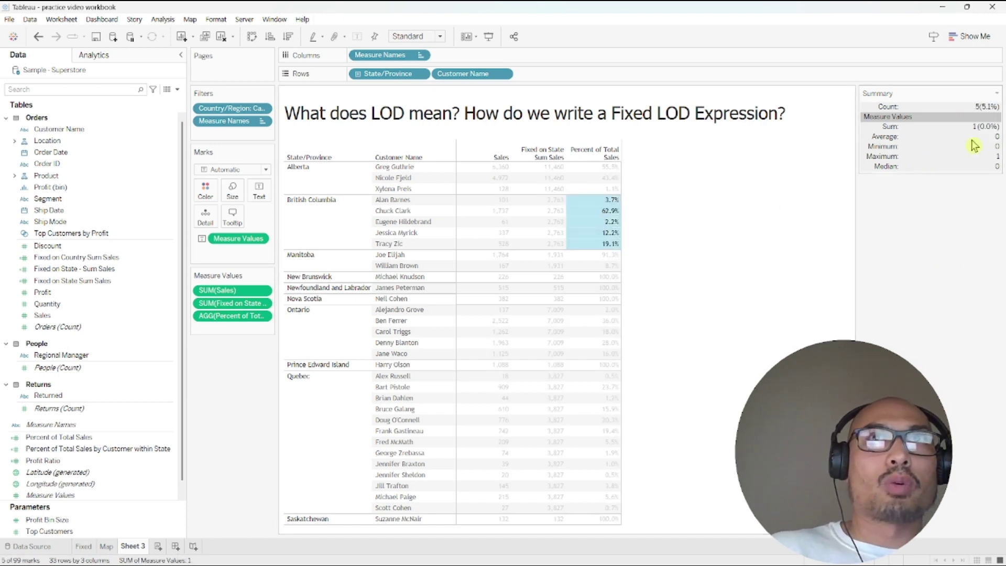
pyautogui.press('Escape')
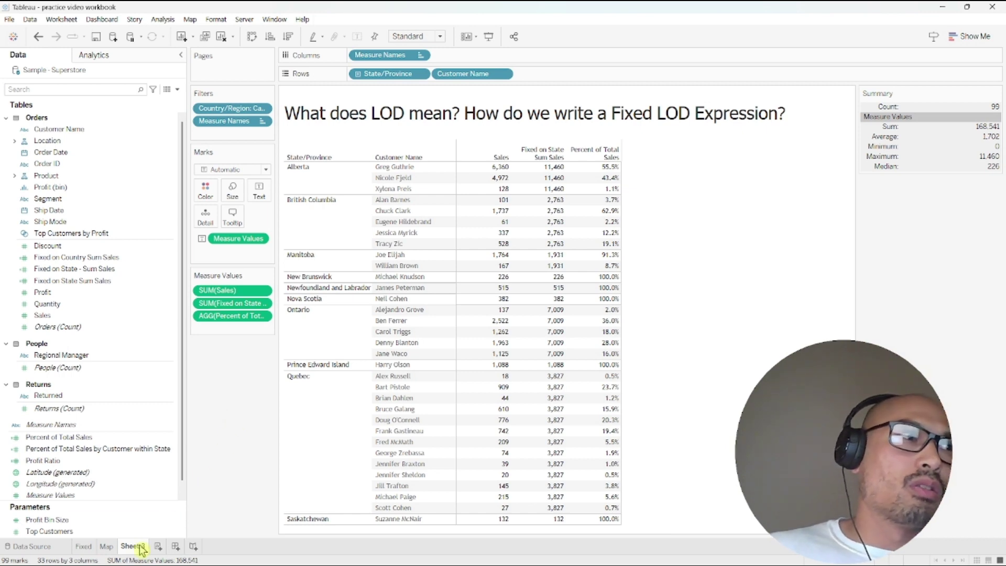
# Add a new blank worksheet to the workbook
pyautogui.click(159, 548)
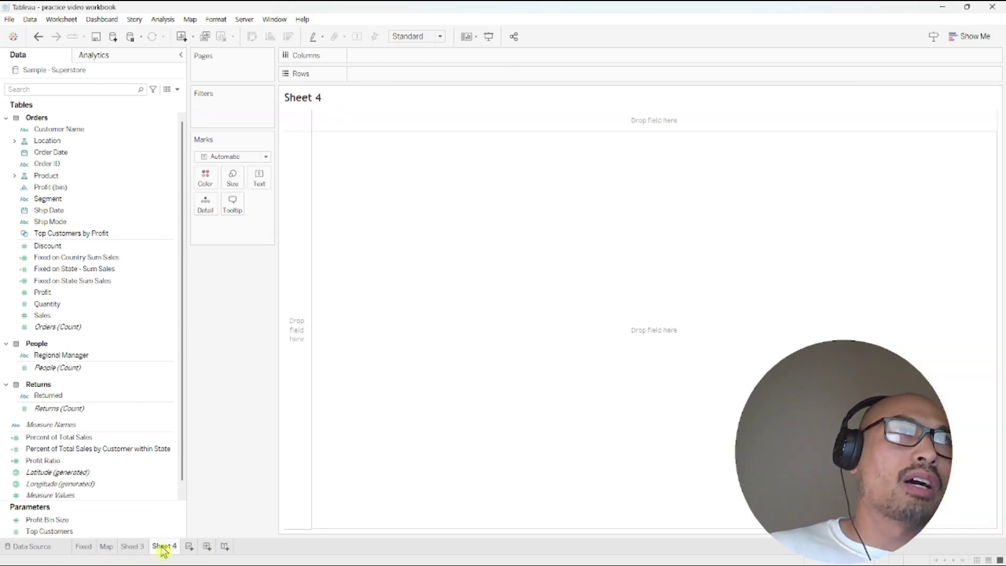
# Find the State/Province field and add it to the empty sheet as a map
pyautogui.click(74, 90)
pyautogui.write('state')
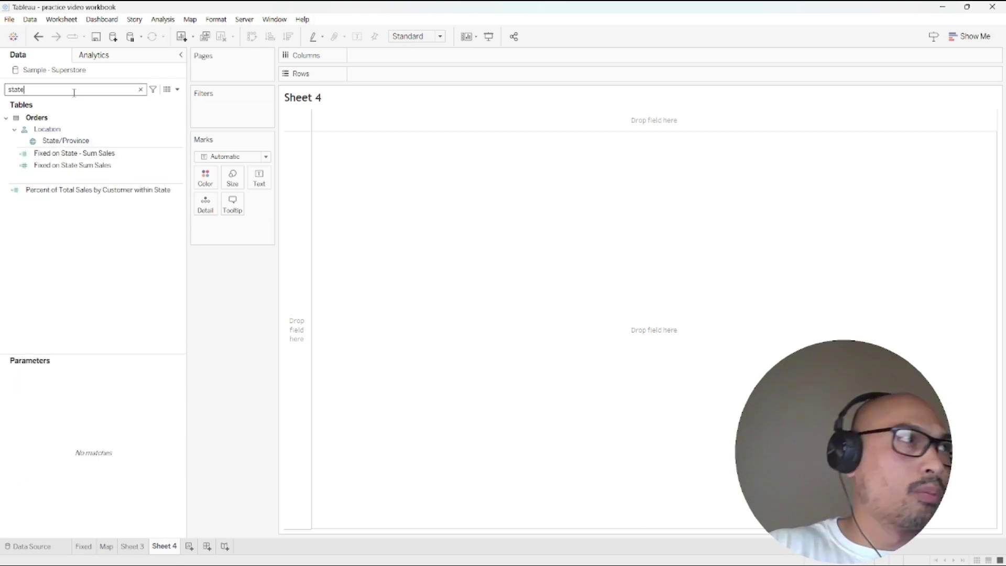
pyautogui.click(99, 129)
pyautogui.doubleClick(94, 140)
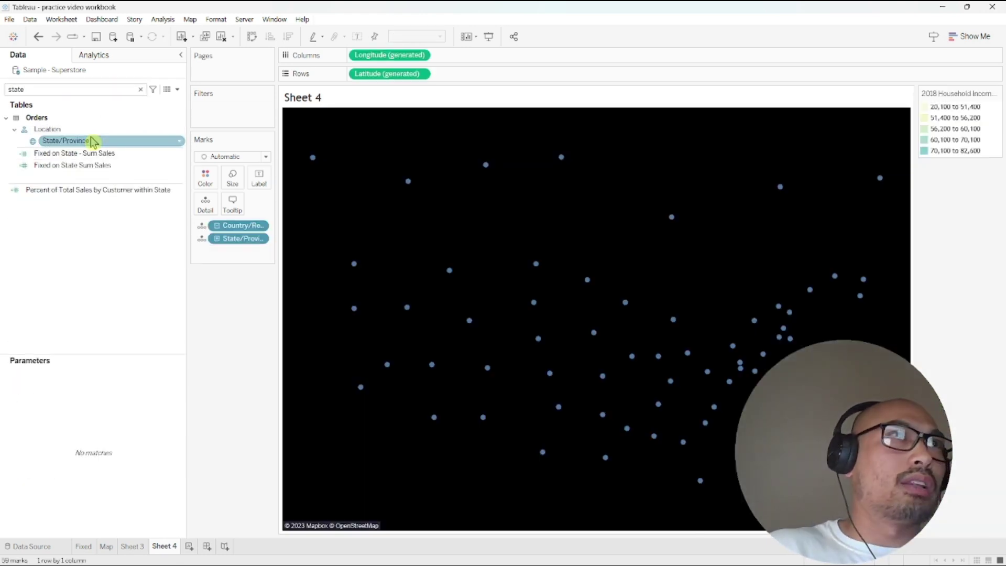
# Filter the map by Country/Region, excluding United States so that only Canada is kept
pyautogui.doubleClick(65, 94)
pyautogui.write('countr')
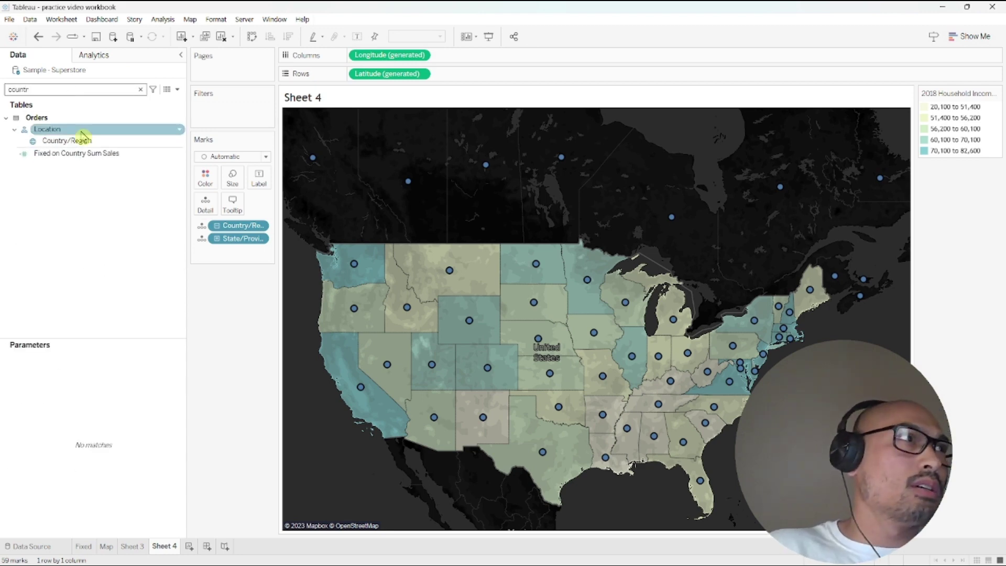
pyautogui.moveTo(72, 141); pyautogui.dragTo(213, 110)
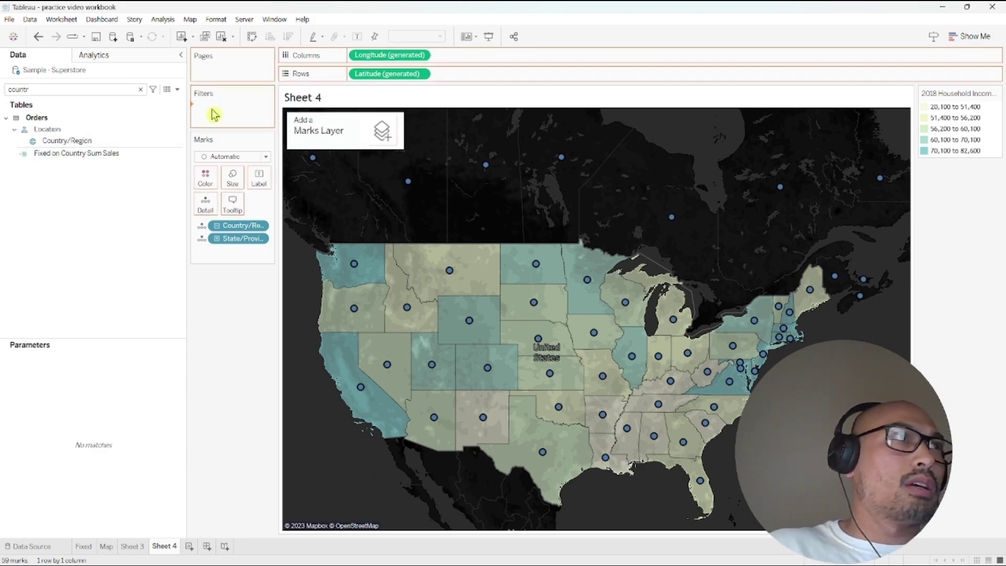
pyautogui.click(413, 213)
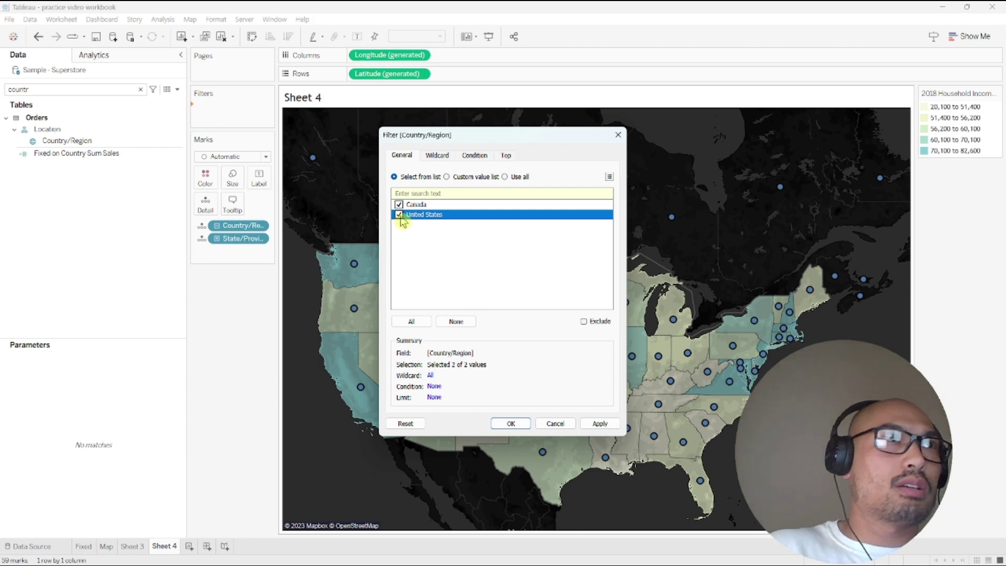
pyautogui.click(511, 424)
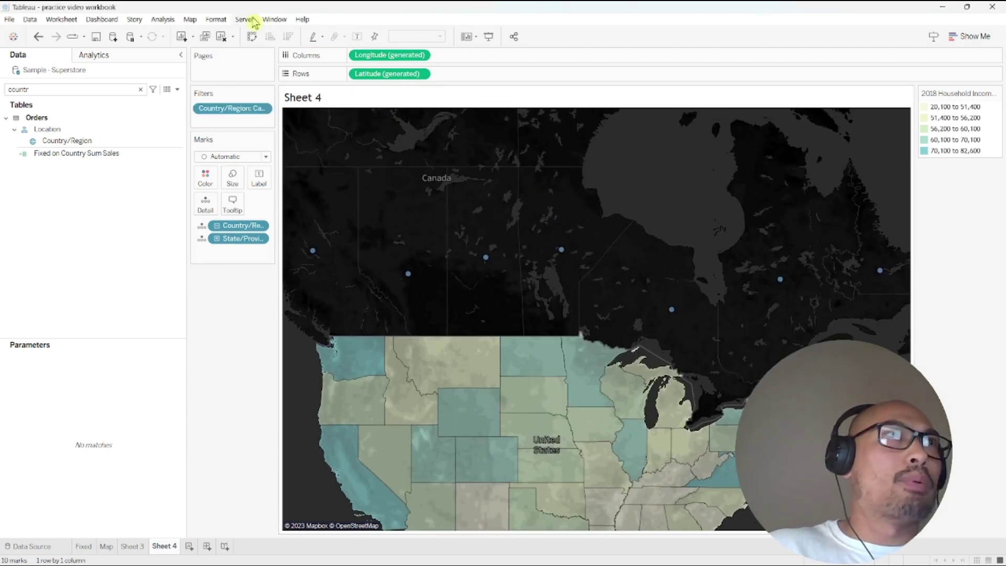
# Set the map's background style to Normal with No Data Layer, and narrow the data pane slightly
pyautogui.click(216, 19)
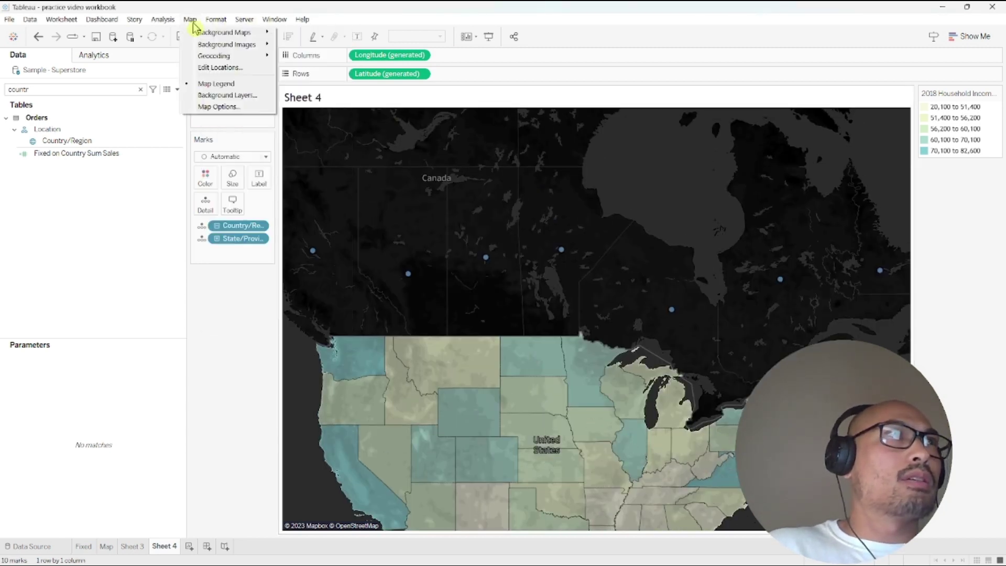
pyautogui.moveTo(191, 20)
pyautogui.click(227, 95)
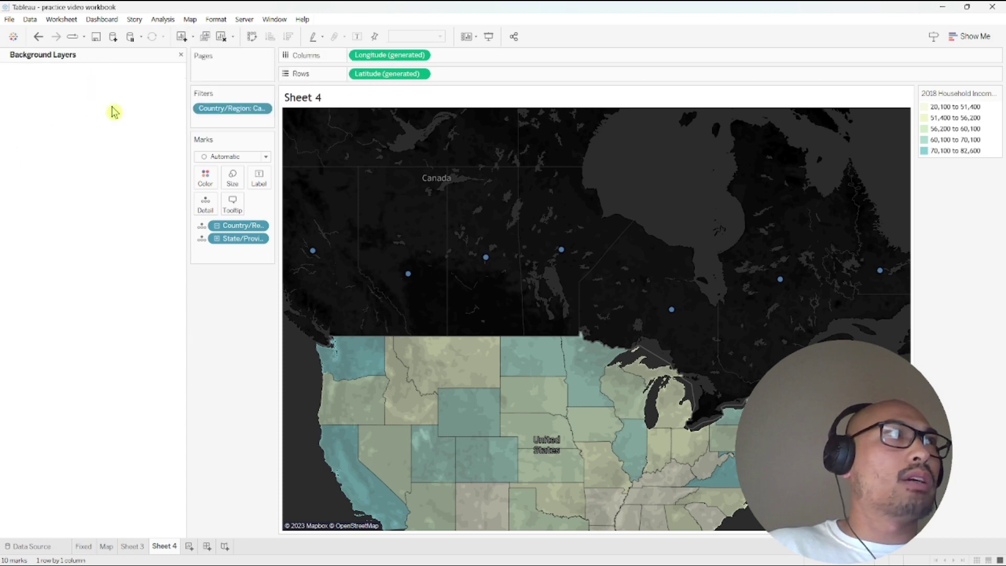
pyautogui.click(52, 108)
pyautogui.click(53, 133)
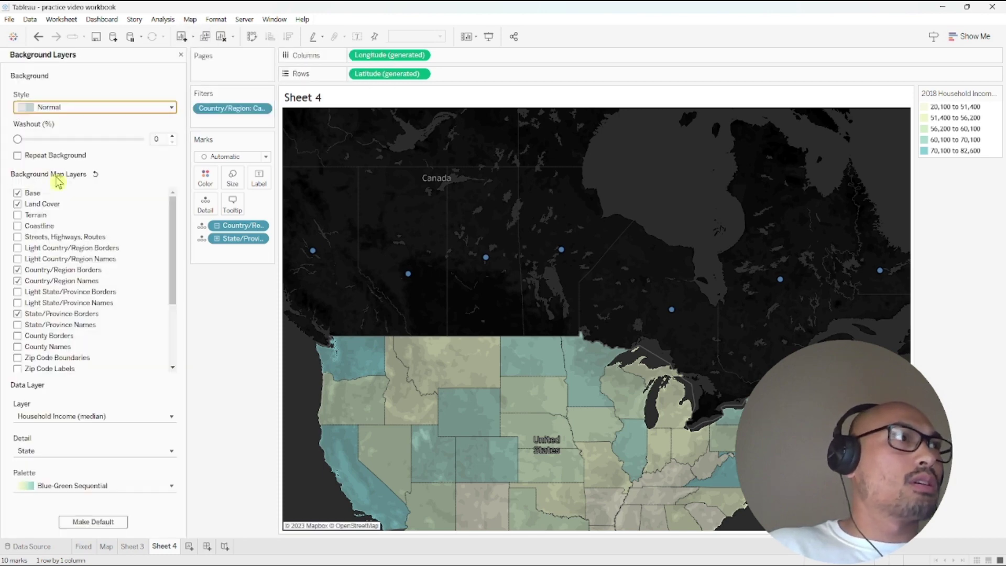
pyautogui.click(92, 417)
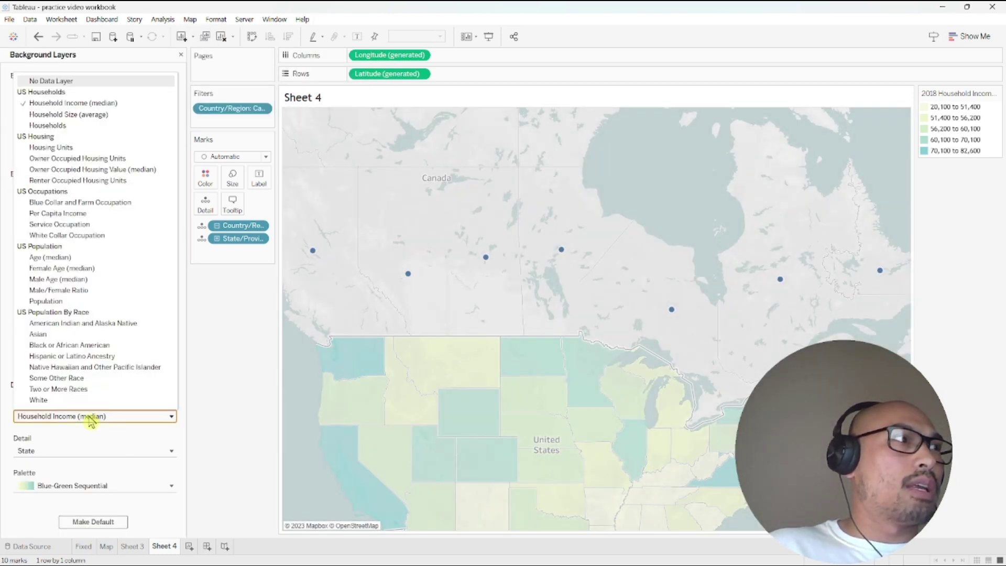
pyautogui.click(86, 82)
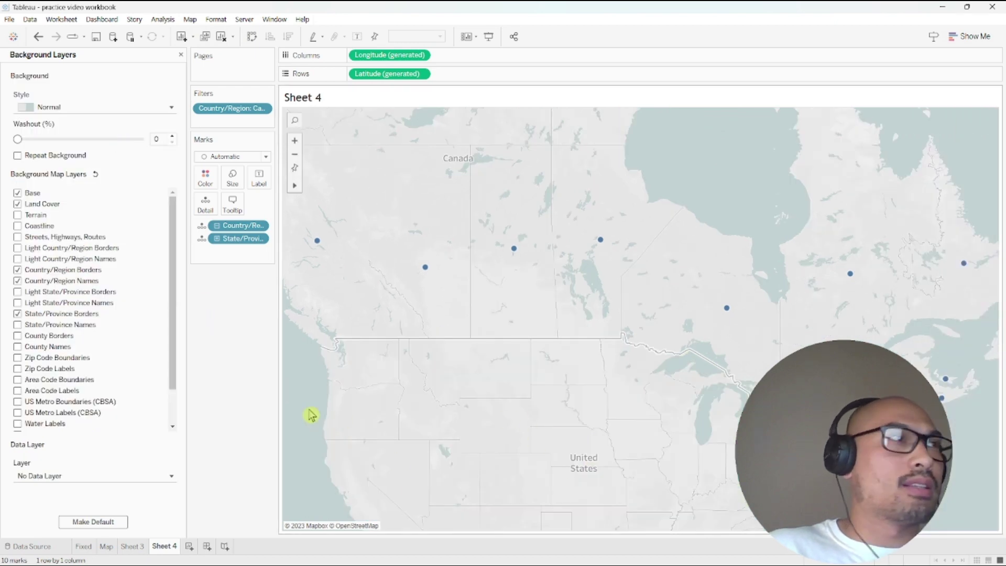
pyautogui.click(181, 54)
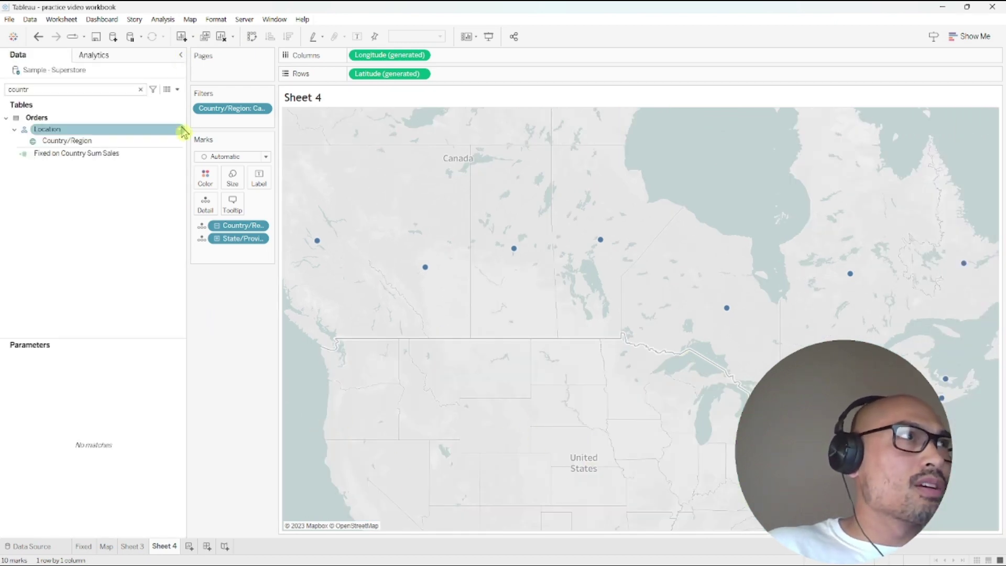
pyautogui.moveTo(178, 132)
pyautogui.mouseDown()
pyautogui.moveTo(188, 132)
pyautogui.moveTo(165, 132)
pyautogui.mouseUp()
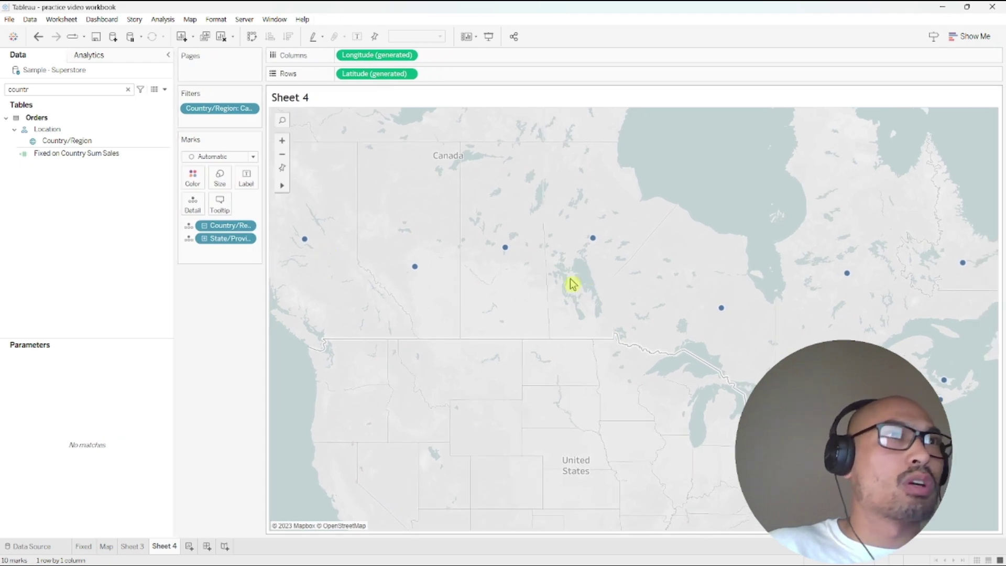
# Color the provinces by Sales and show Sales as their label
pyautogui.doubleClick(47, 89)
pyautogui.write('sa')
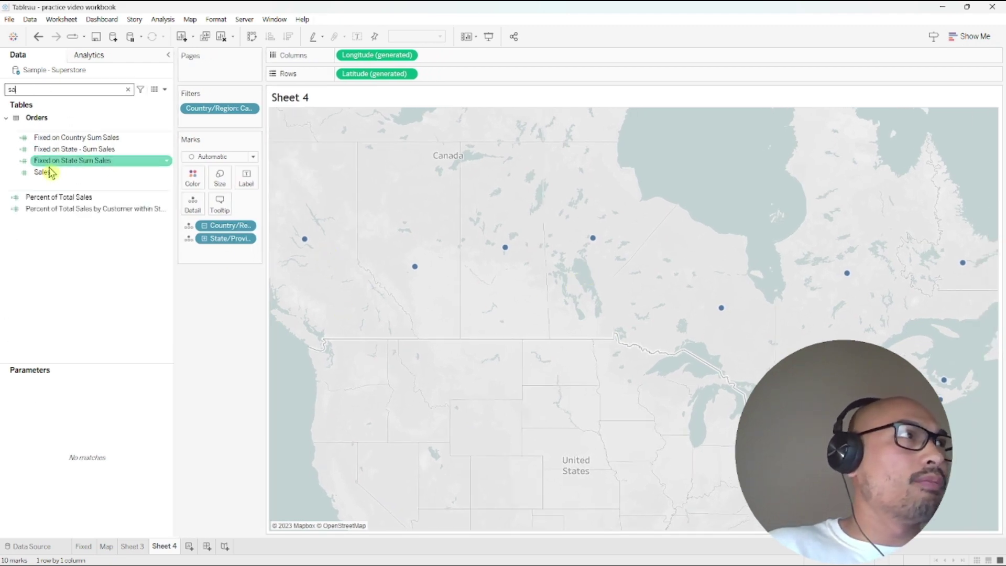
pyautogui.moveTo(50, 173)
pyautogui.mouseDown()
pyautogui.moveTo(129, 191)
pyautogui.moveTo(188, 178)
pyautogui.mouseUp()
pyautogui.moveTo(37, 173); pyautogui.dragTo(247, 177)
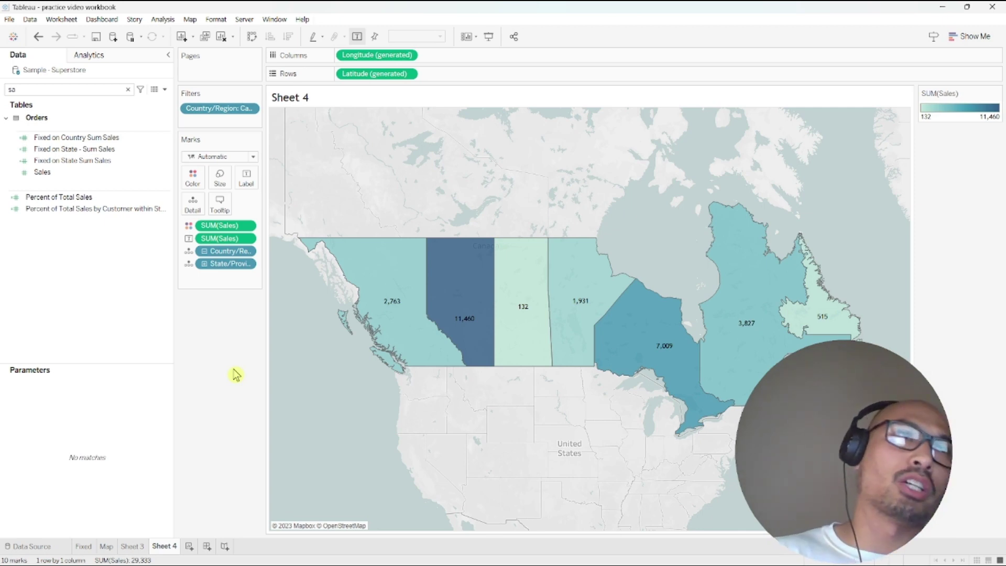
# Review the sales of British Columbia and Alberta on the map and the formula of Fixed on Country Sum Sales
pyautogui.moveTo(386, 320)
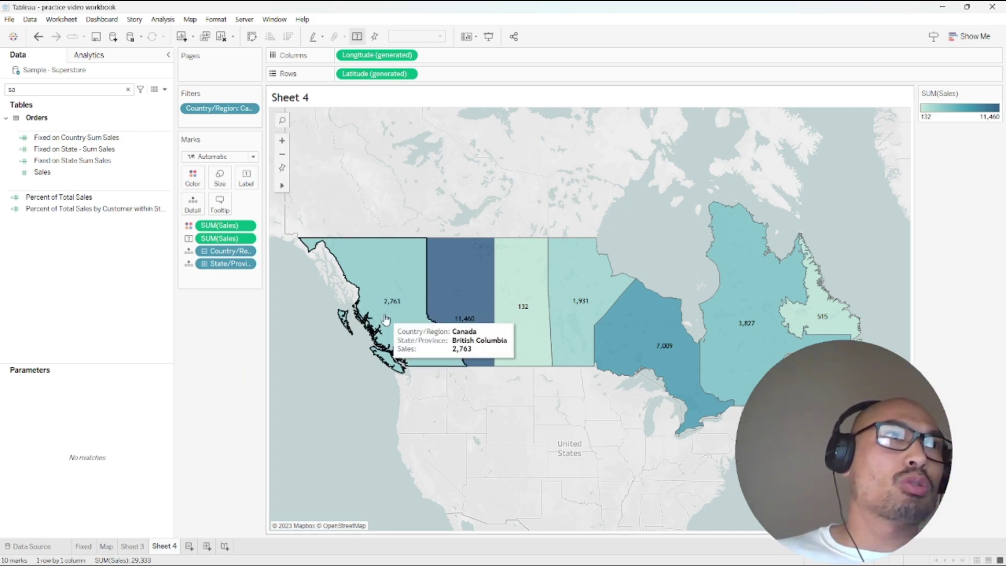
pyautogui.moveTo(444, 303)
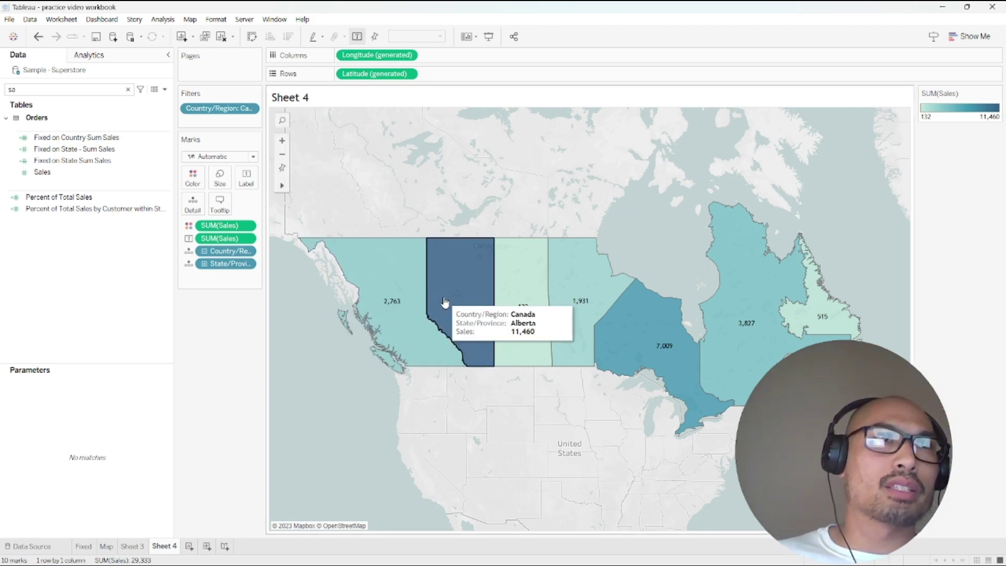
pyautogui.moveTo(513, 298)
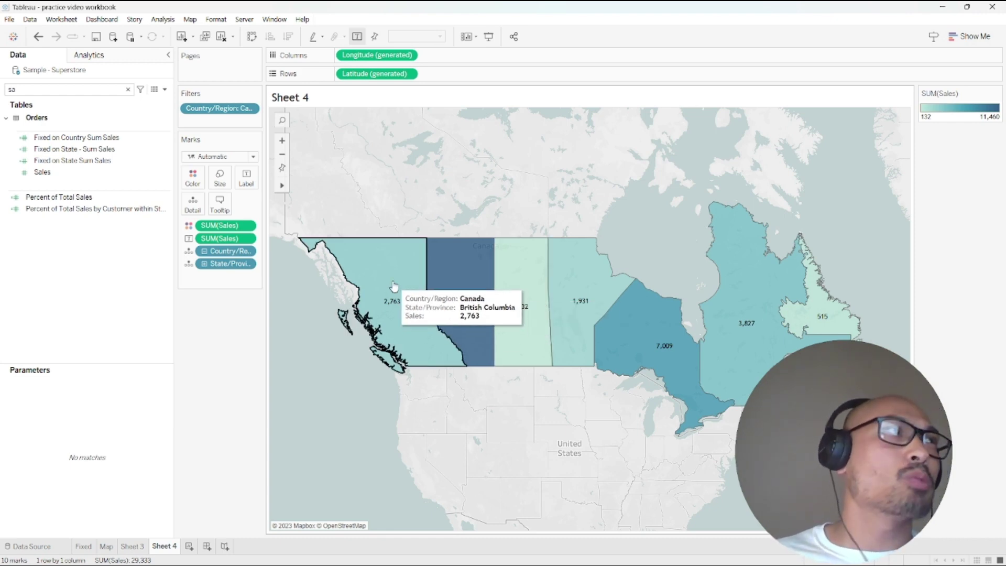
pyautogui.click(78, 137)
pyautogui.rightClick(116, 137)
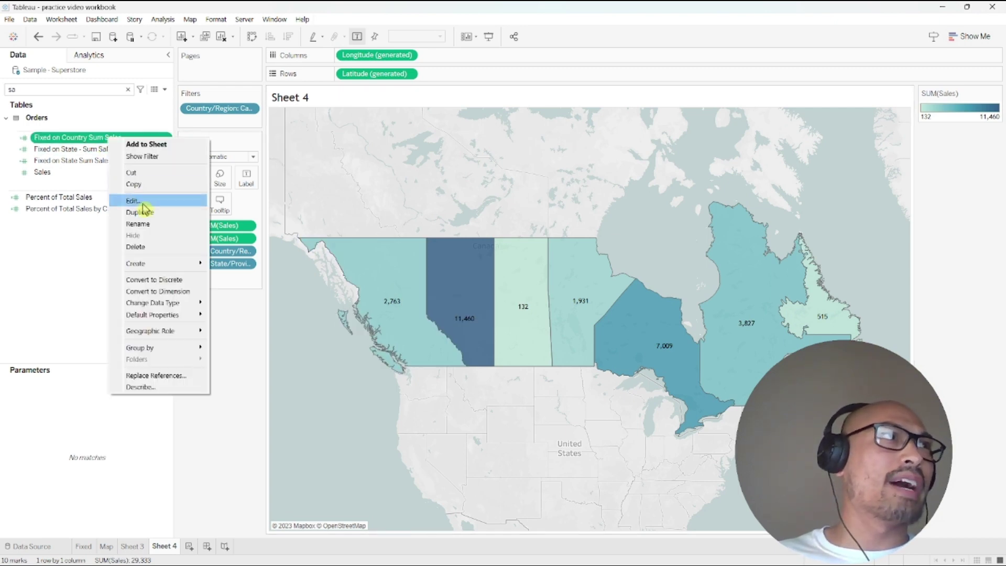
pyautogui.click(136, 198)
pyautogui.scroll(6, 480, 344)
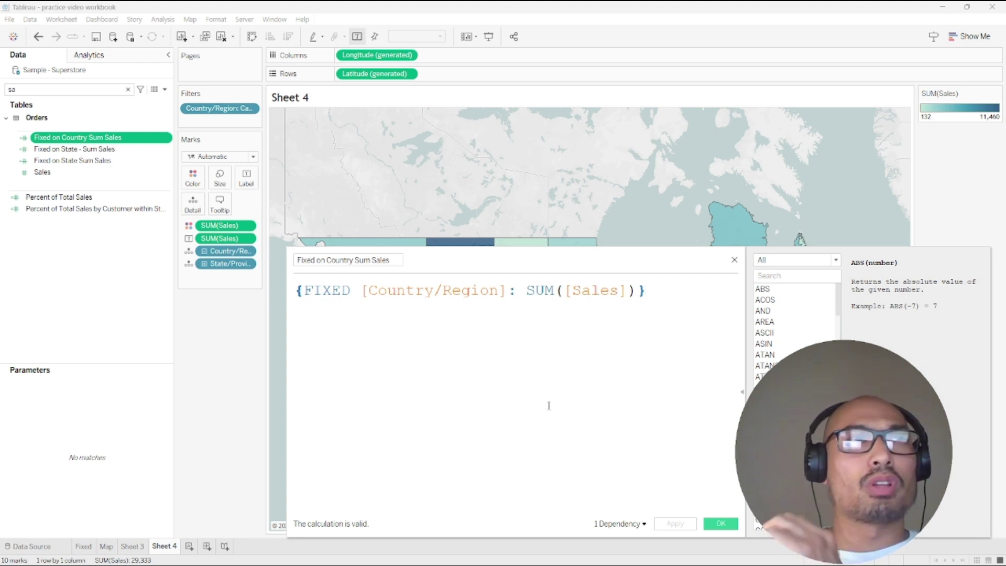
pyautogui.click(721, 523)
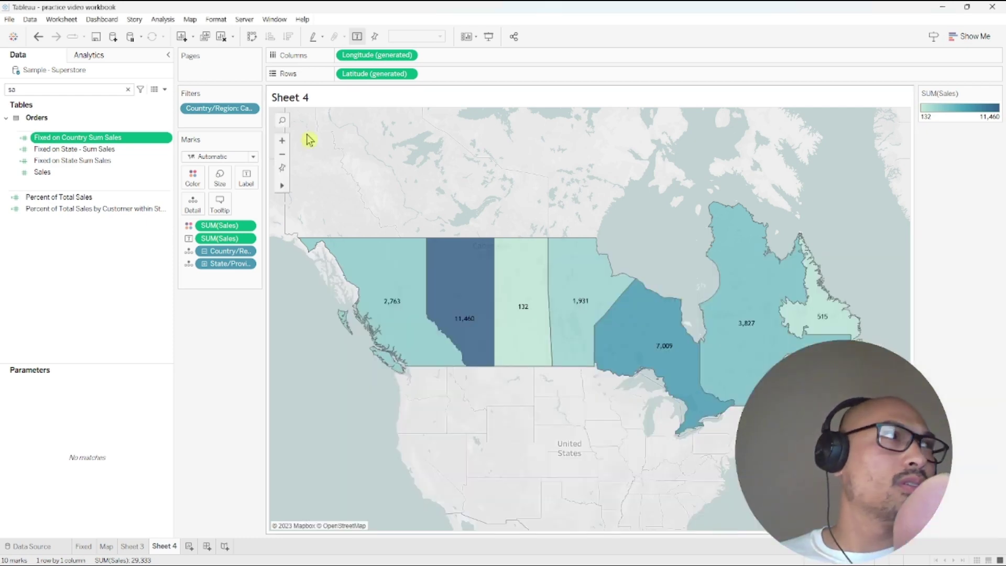
# Add Fixed on Country Sum Sales to the map's tooltip and format its pane numbers as currency without decimals
pyautogui.moveTo(90, 138); pyautogui.dragTo(224, 209)
pyautogui.moveTo(387, 275)
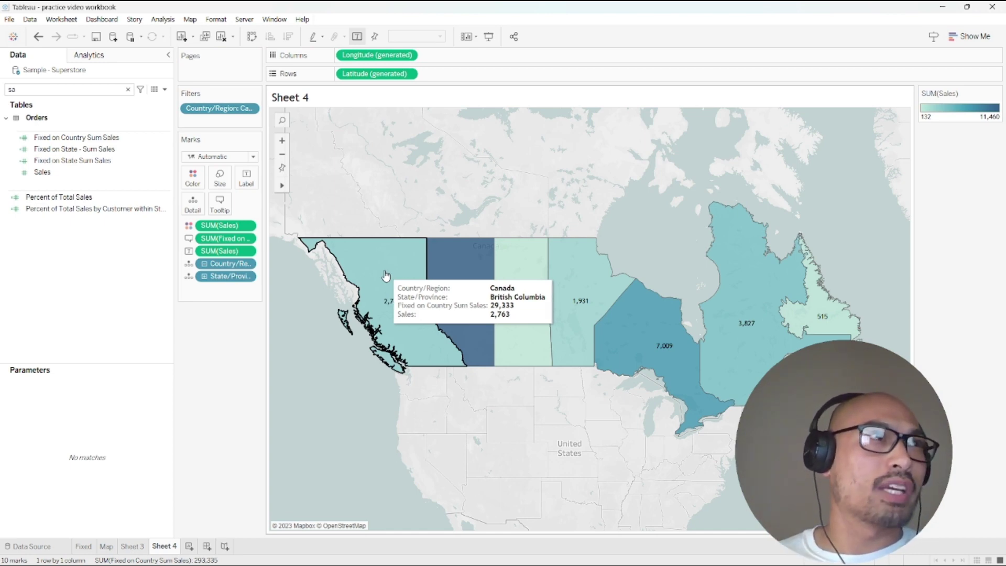
pyautogui.rightClick(235, 245)
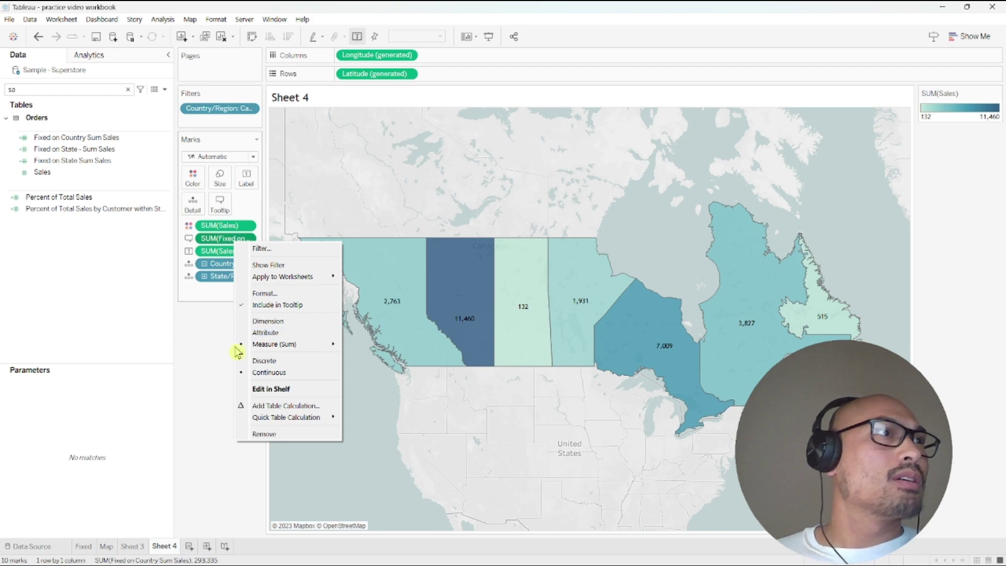
pyautogui.click(287, 293)
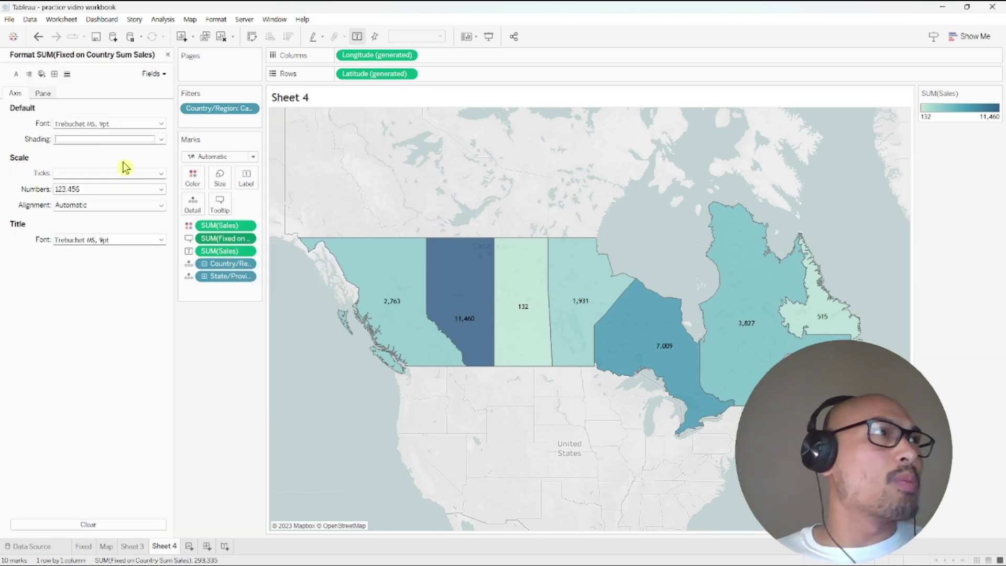
pyautogui.click(43, 94)
pyautogui.click(70, 156)
pyautogui.click(86, 205)
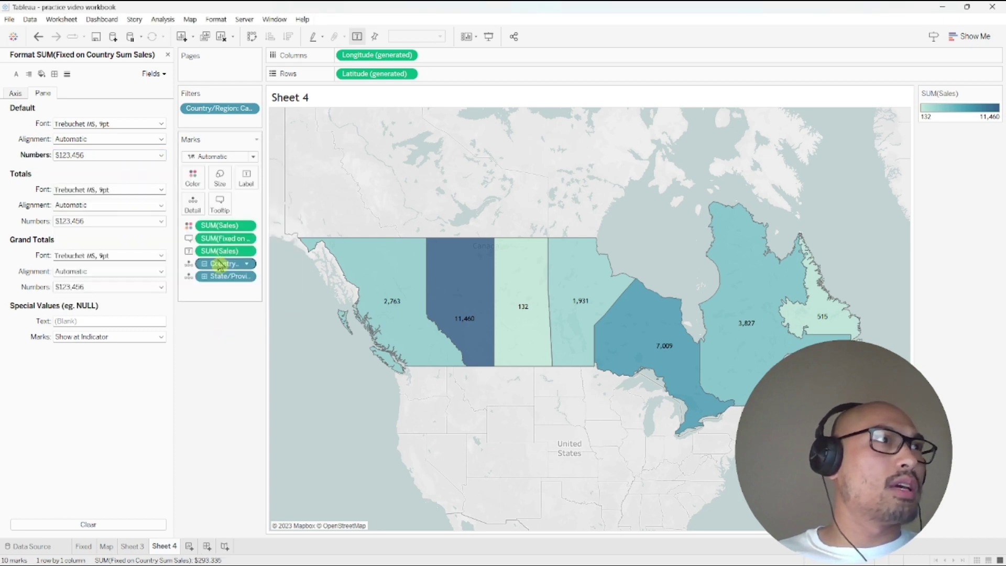
# Format the pane numbers of the Sales label as custom currency with 0 decimal places
pyautogui.rightClick(221, 252)
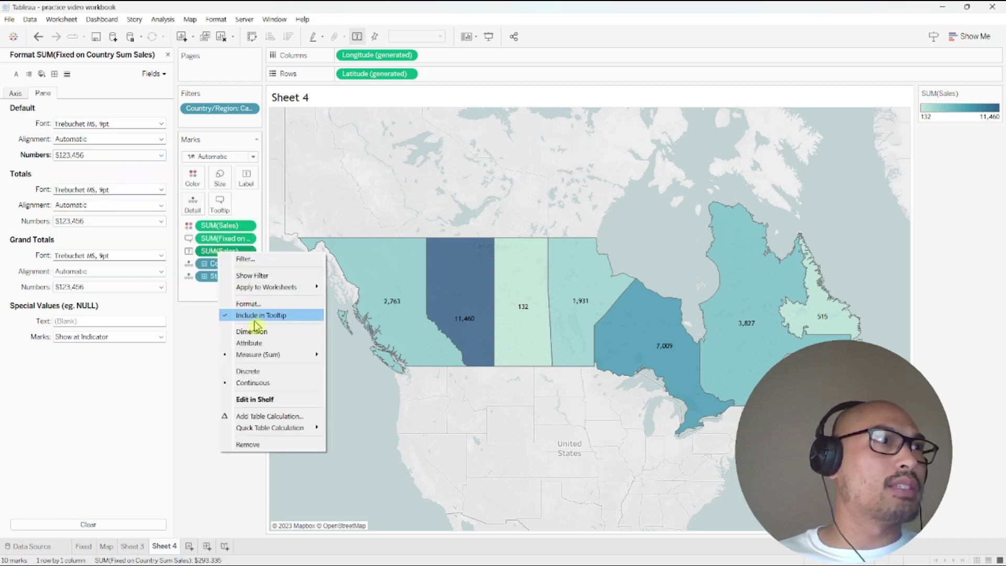
pyautogui.click(252, 304)
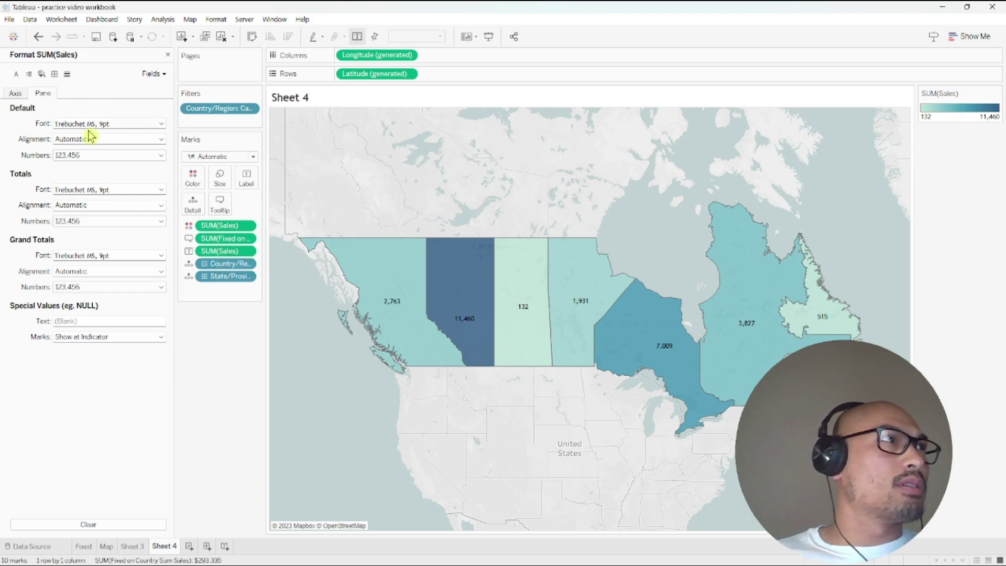
pyautogui.click(84, 157)
pyautogui.click(87, 204)
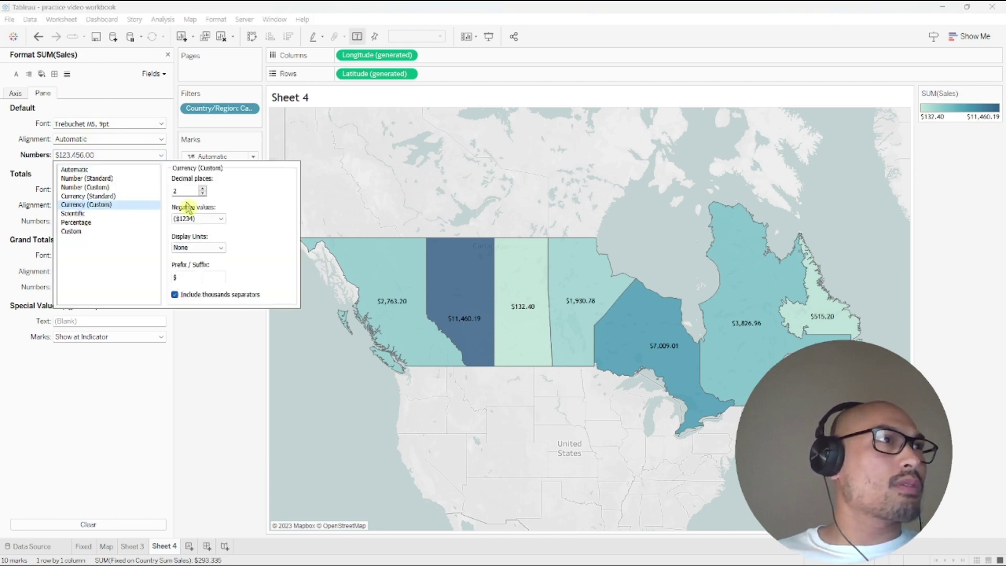
pyautogui.click(201, 193)
pyautogui.click(201, 193)
pyautogui.click(269, 378)
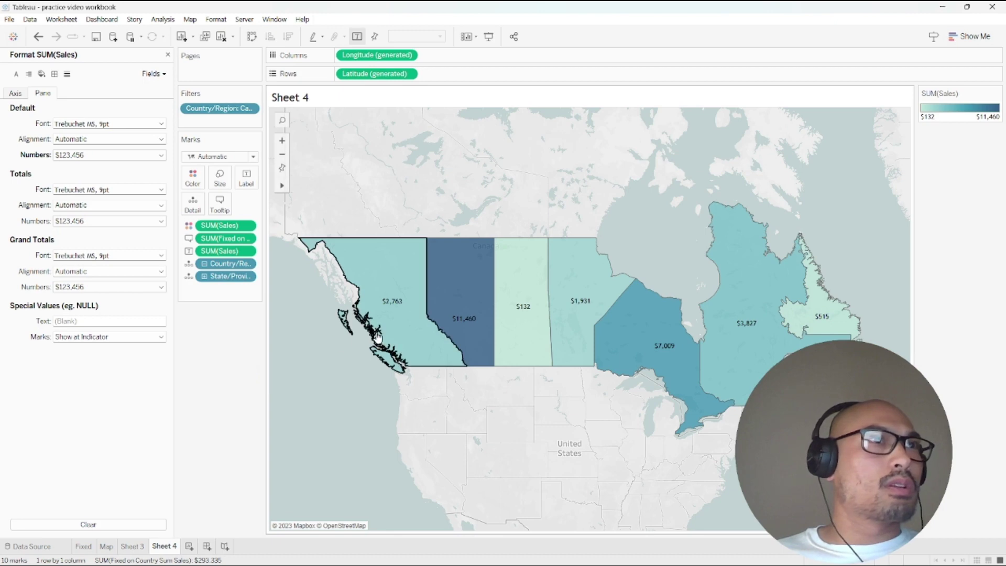
# Open the tooltip text for editing and color the SUM(Sales) value blue
pyautogui.click(220, 205)
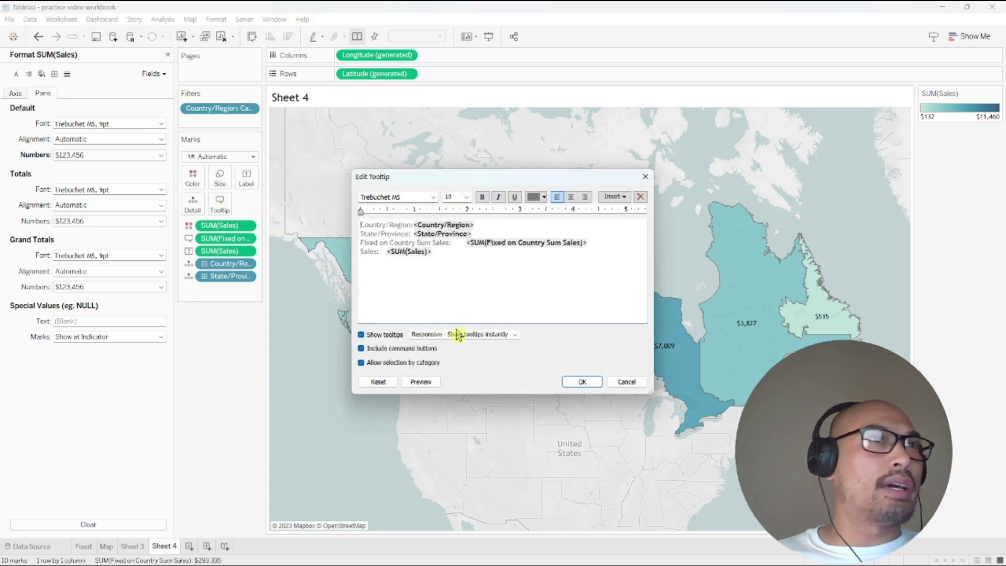
pyautogui.moveTo(433, 252); pyautogui.dragTo(388, 252)
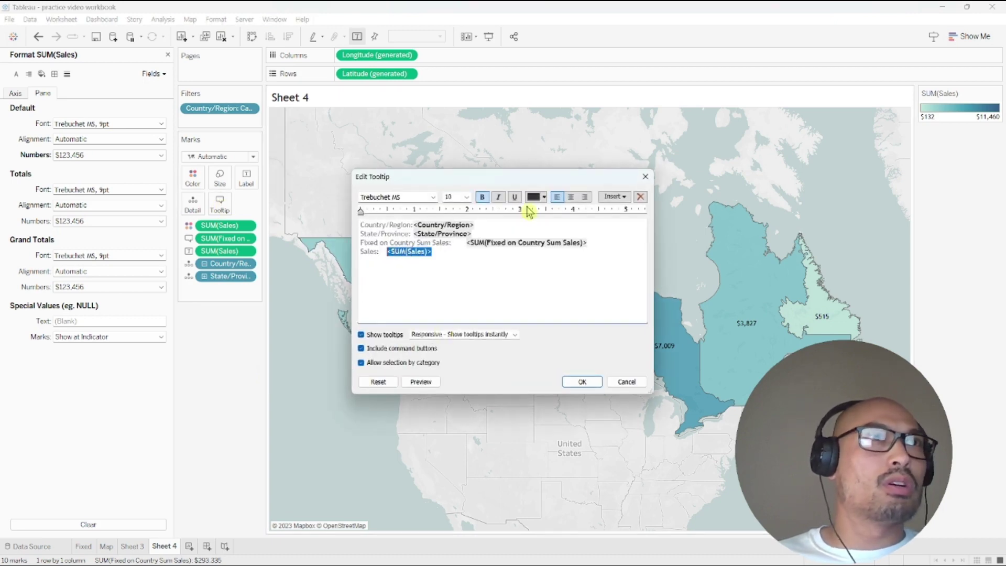
pyautogui.click(545, 196)
pyautogui.click(597, 213)
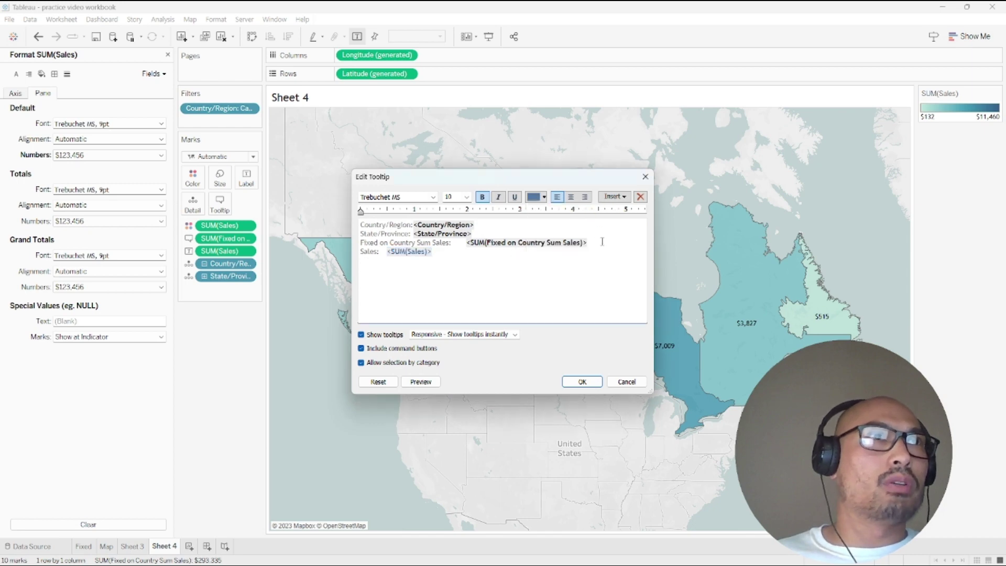
# Color the tooltip's SUM(Fixed on Country Sum Sales) value blue as well and apply the tooltip changes
pyautogui.moveTo(597, 242); pyautogui.dragTo(472, 245)
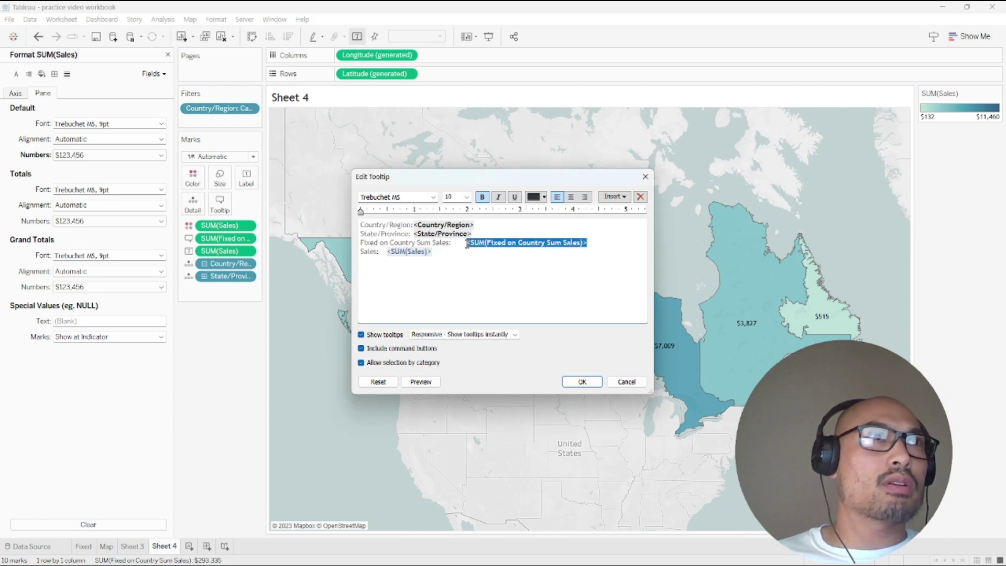
pyautogui.click(544, 196)
pyautogui.click(587, 213)
pyautogui.click(545, 197)
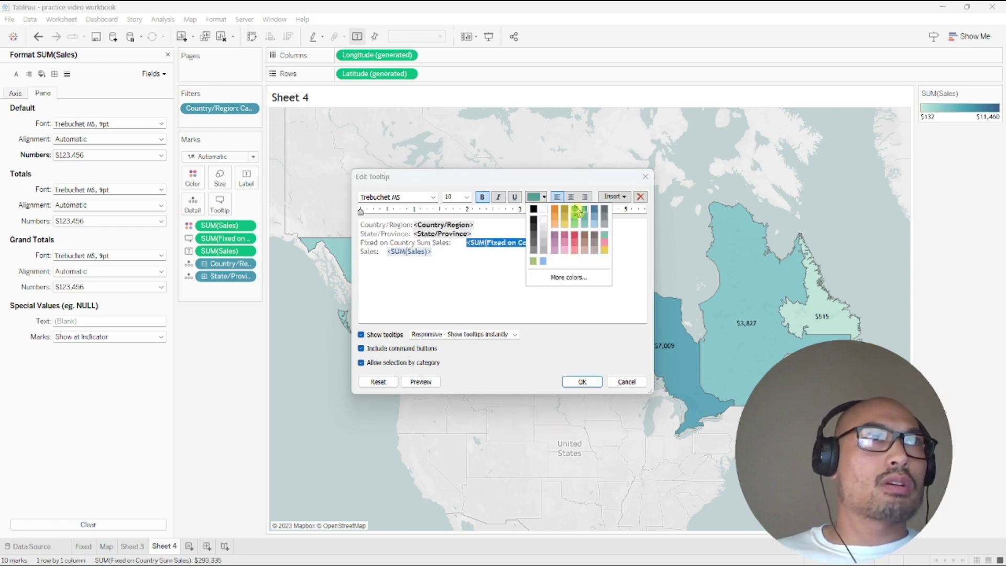
pyautogui.click(598, 214)
pyautogui.click(563, 290)
pyautogui.click(583, 382)
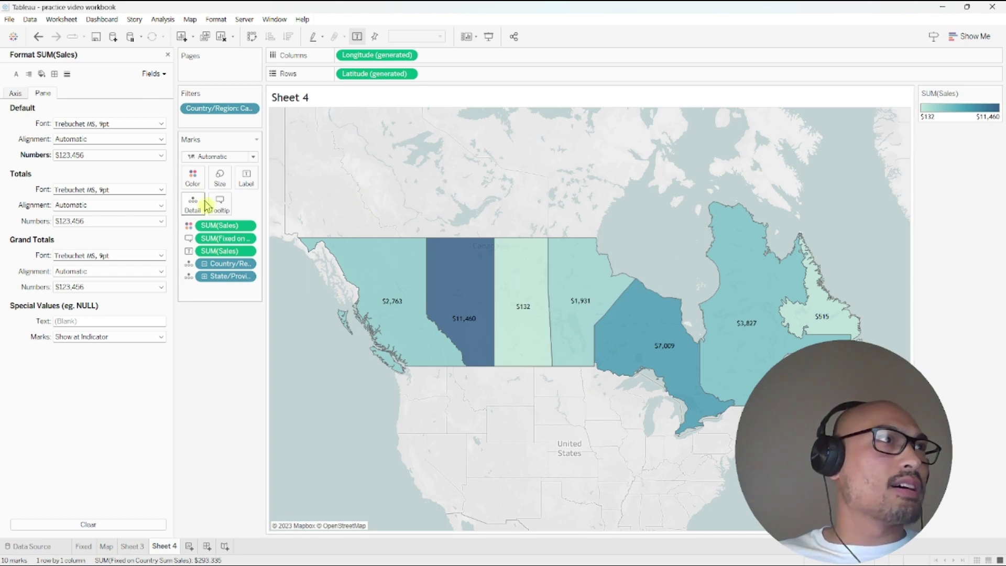
# Rename the tooltip's "Fixed on Country Sum Sales" label to "Country Sales" and apply the tooltip changes
pyautogui.click(220, 206)
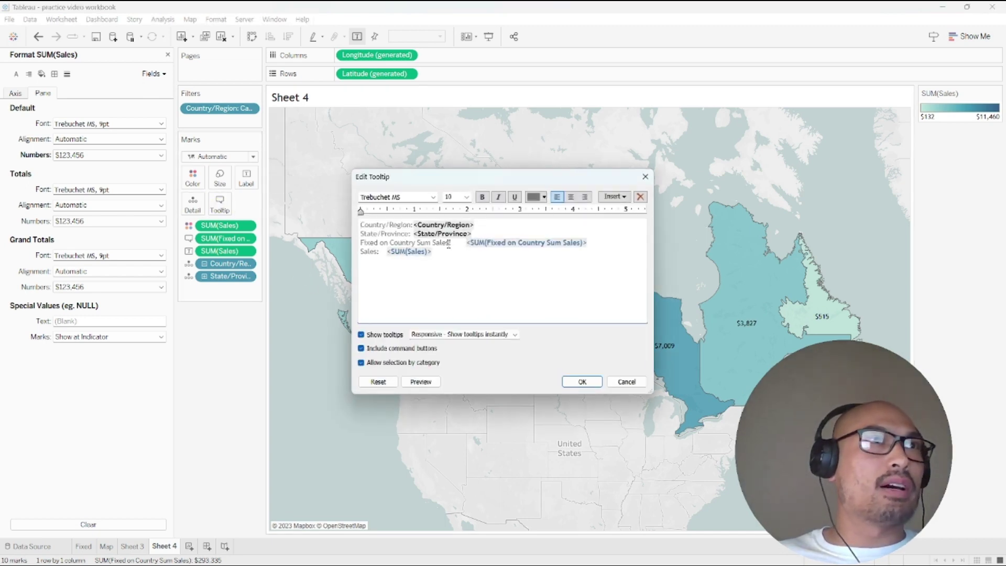
pyautogui.moveTo(449, 243); pyautogui.dragTo(360, 243)
pyautogui.write('Country Sales')
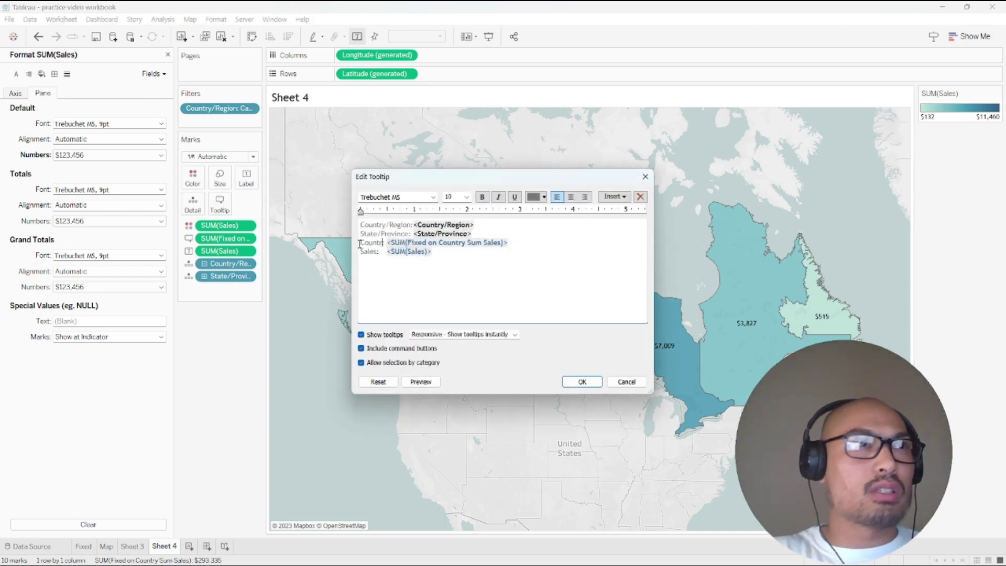
pyautogui.click(582, 382)
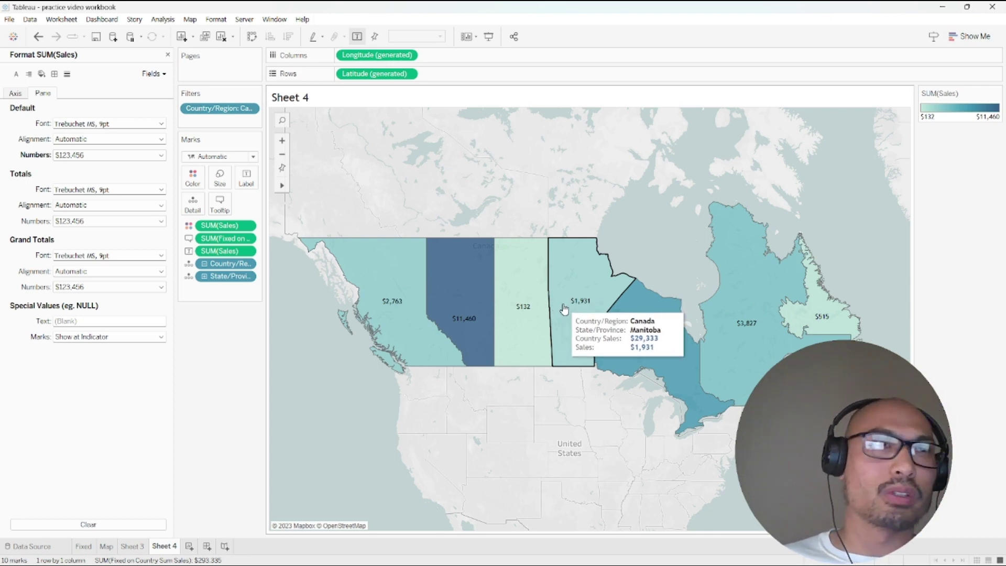
# Go to Sheet 3 and examine the Fixed on State Sum Sales value in Alberta's first customer row
pyautogui.moveTo(143, 551)
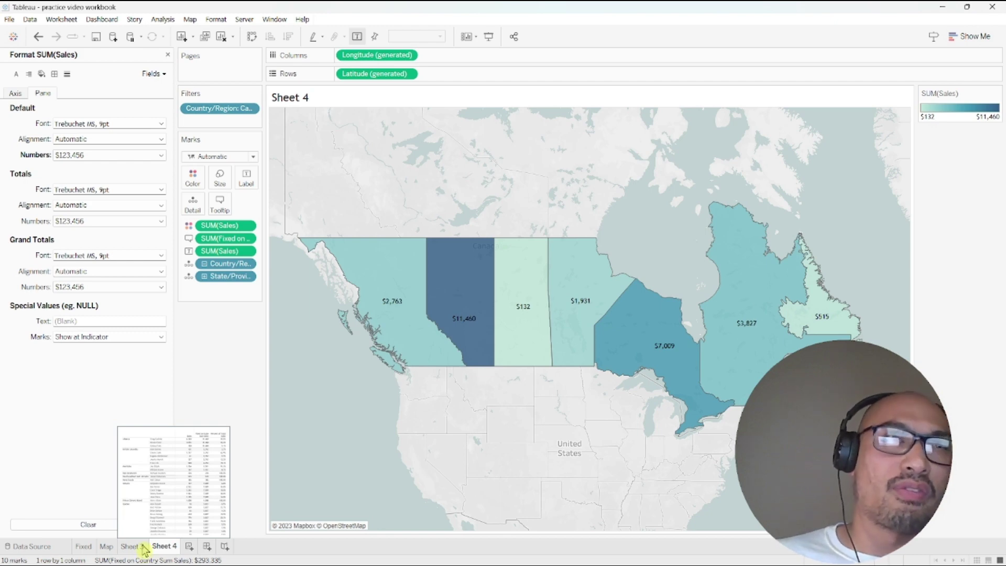
pyautogui.click(144, 551)
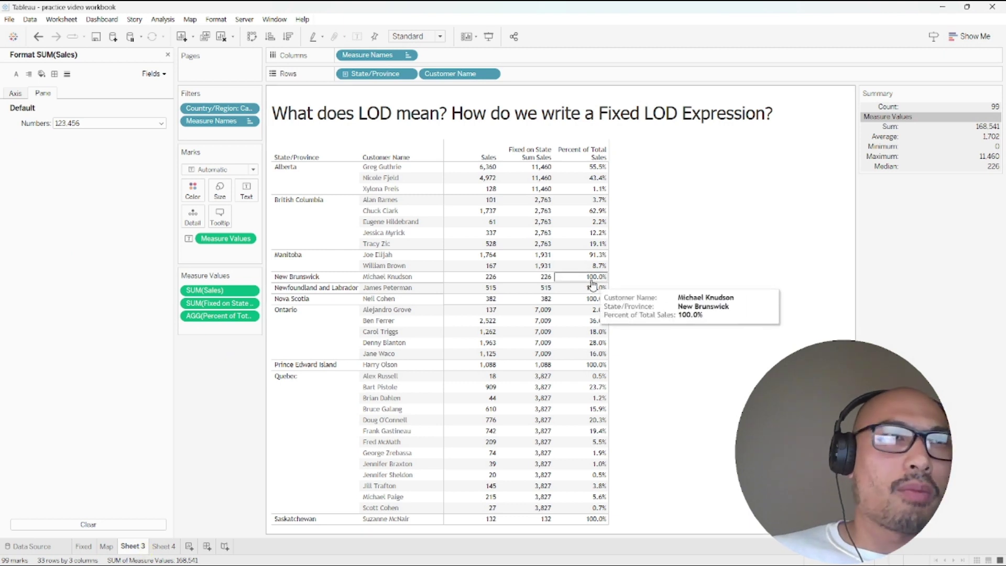
pyautogui.moveTo(595, 228)
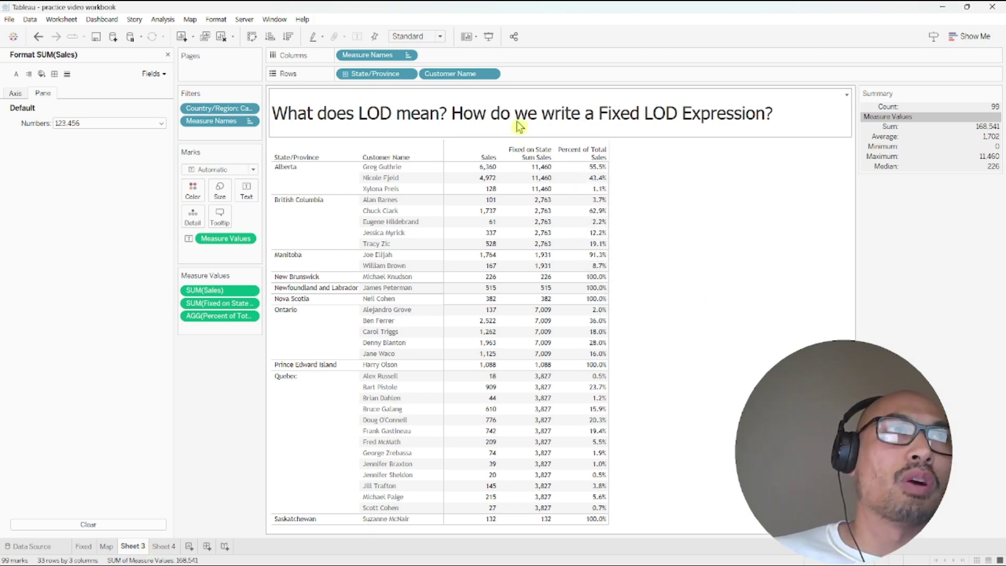
pyautogui.moveTo(543, 169)
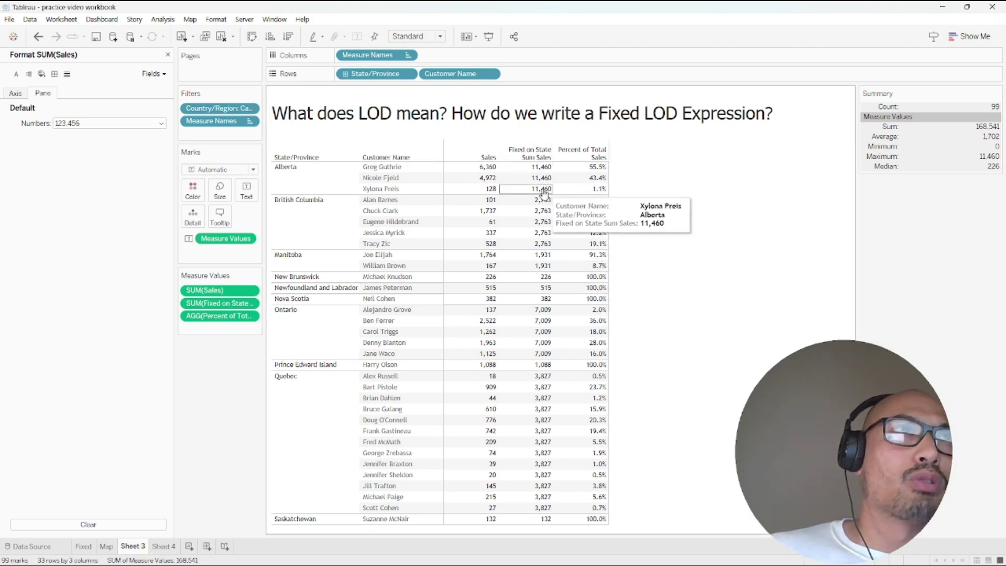
pyautogui.click(544, 169)
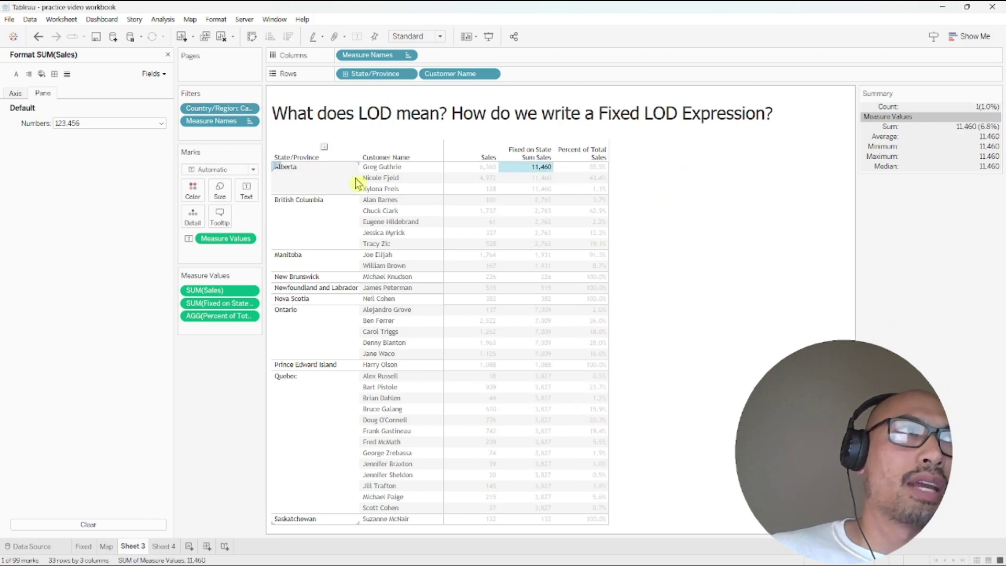
pyautogui.press('Escape')
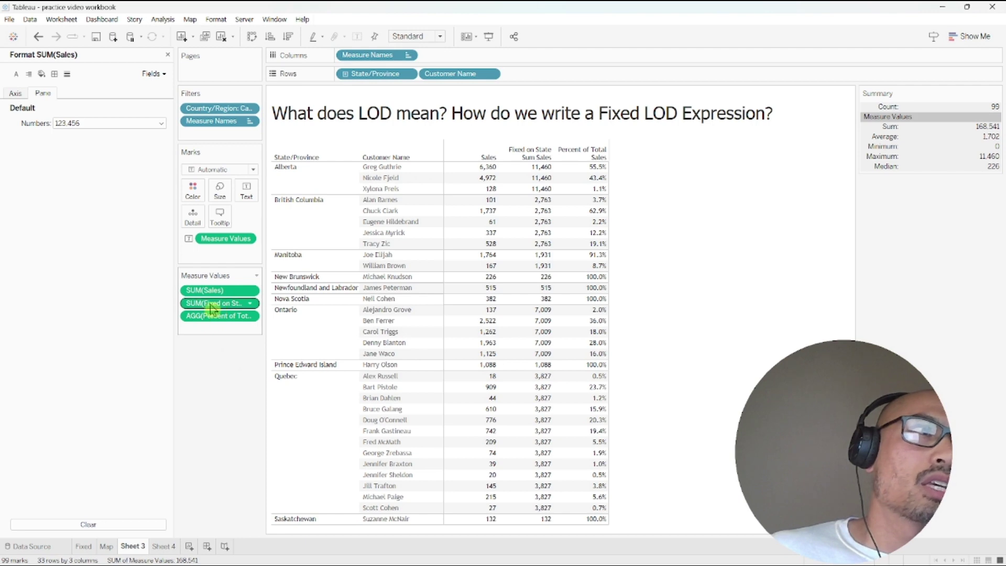
# Move SUM(Fixed on State Sum Sales) from the measure values to the rows between State/Province and Customer Name, as a discrete field
pyautogui.moveTo(211, 309); pyautogui.dragTo(428, 77)
pyautogui.click(579, 79)
pyautogui.click(557, 194)
# Format the Fixed on State Sum Sales header numbers as custom currency with 0 decimal places and widen that column to fit its heading
pyautogui.click(378, 176)
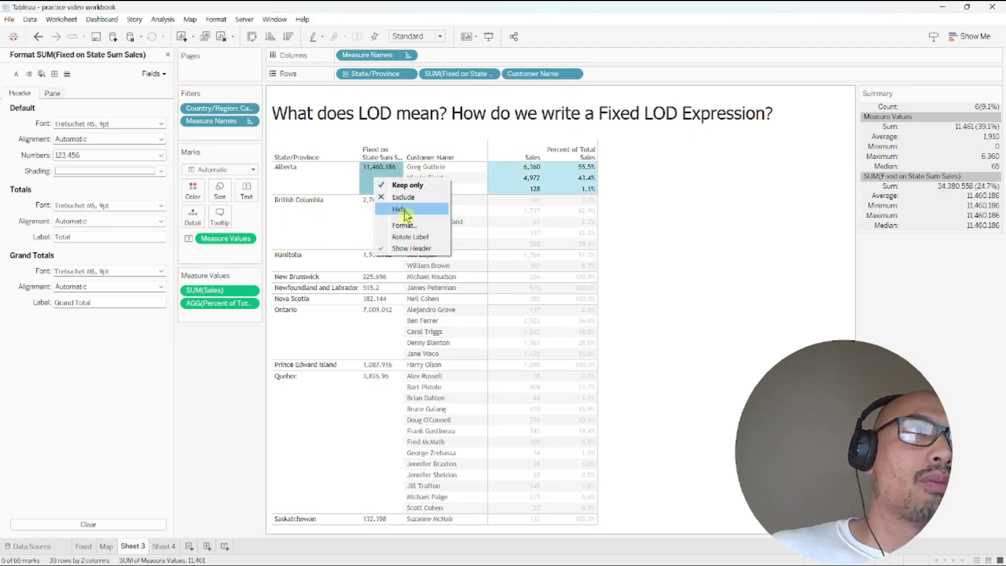
pyautogui.click(71, 155)
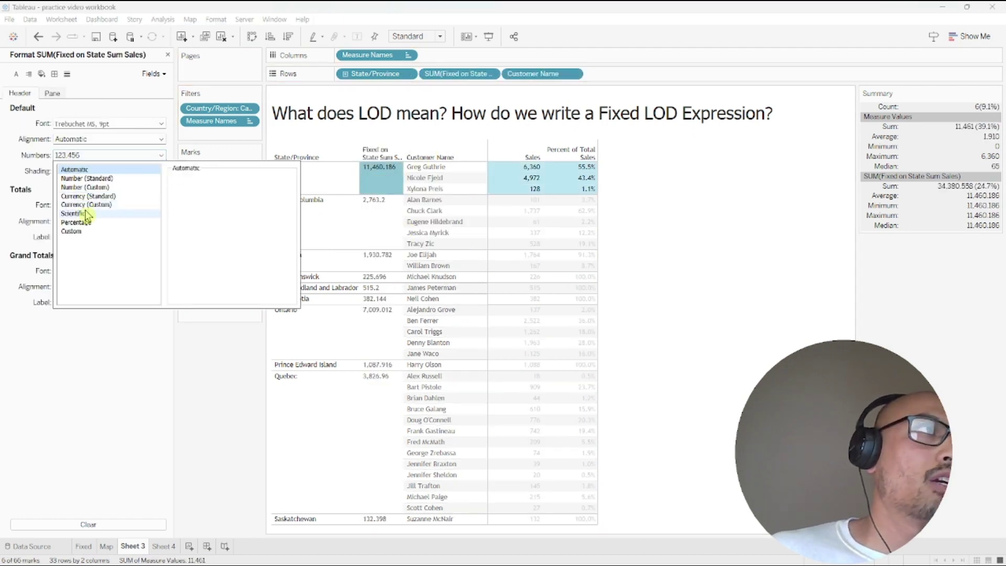
pyautogui.click(157, 205)
pyautogui.click(203, 193)
pyautogui.click(203, 193)
pyautogui.click(786, 228)
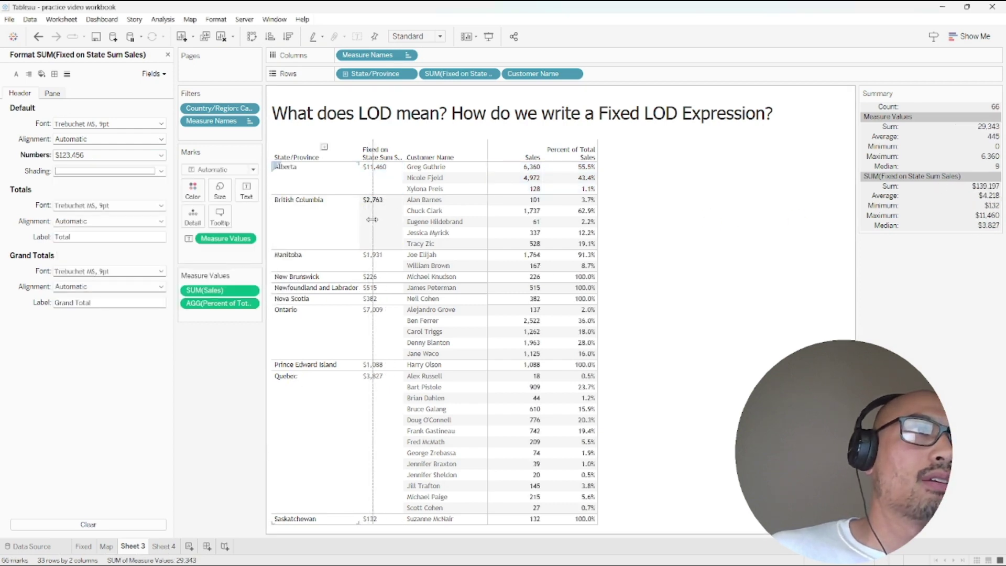
pyautogui.moveTo(405, 210); pyautogui.dragTo(456, 205)
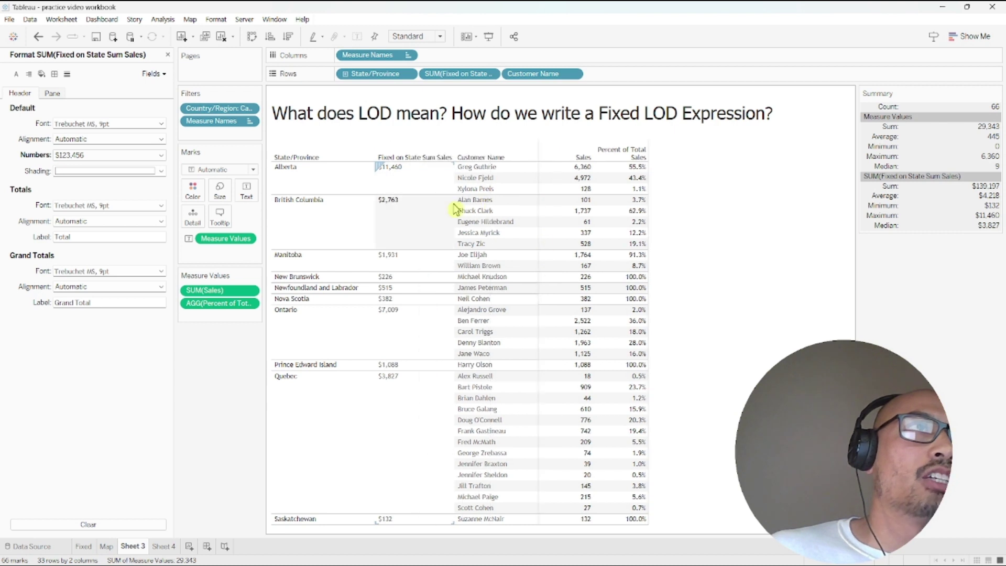